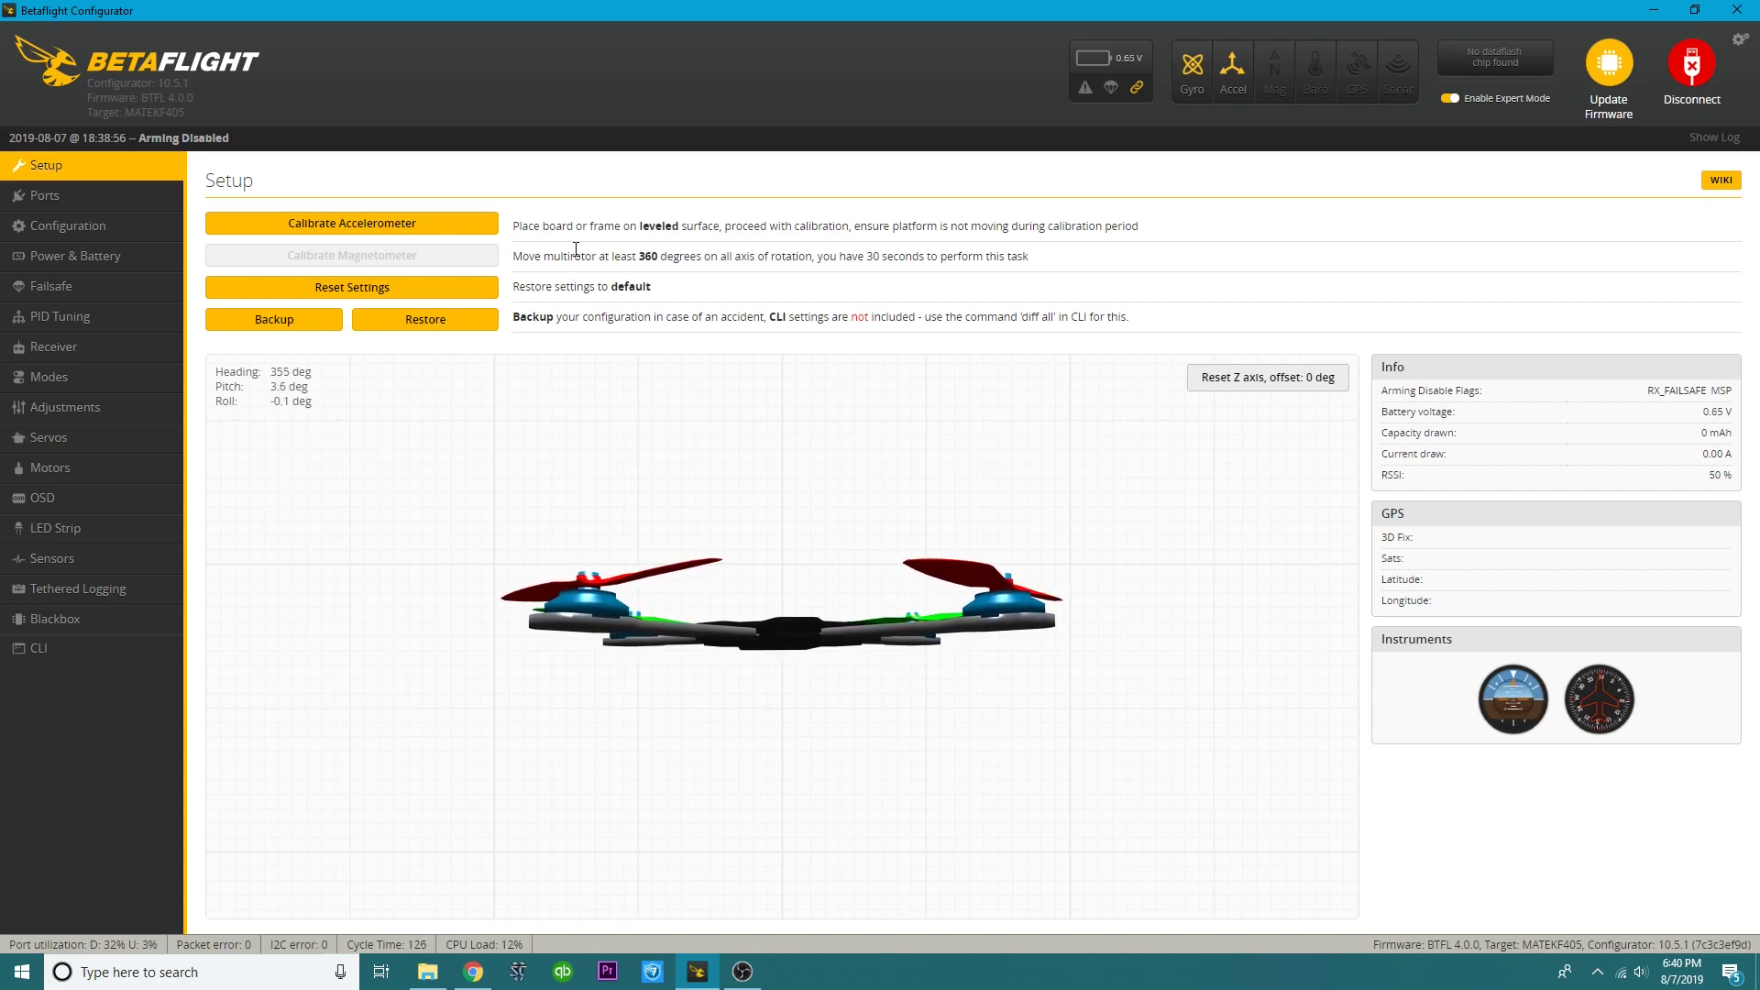
# Calibrate the accelerometer and open the serial port configuration for review.
pyautogui.click(368, 229)
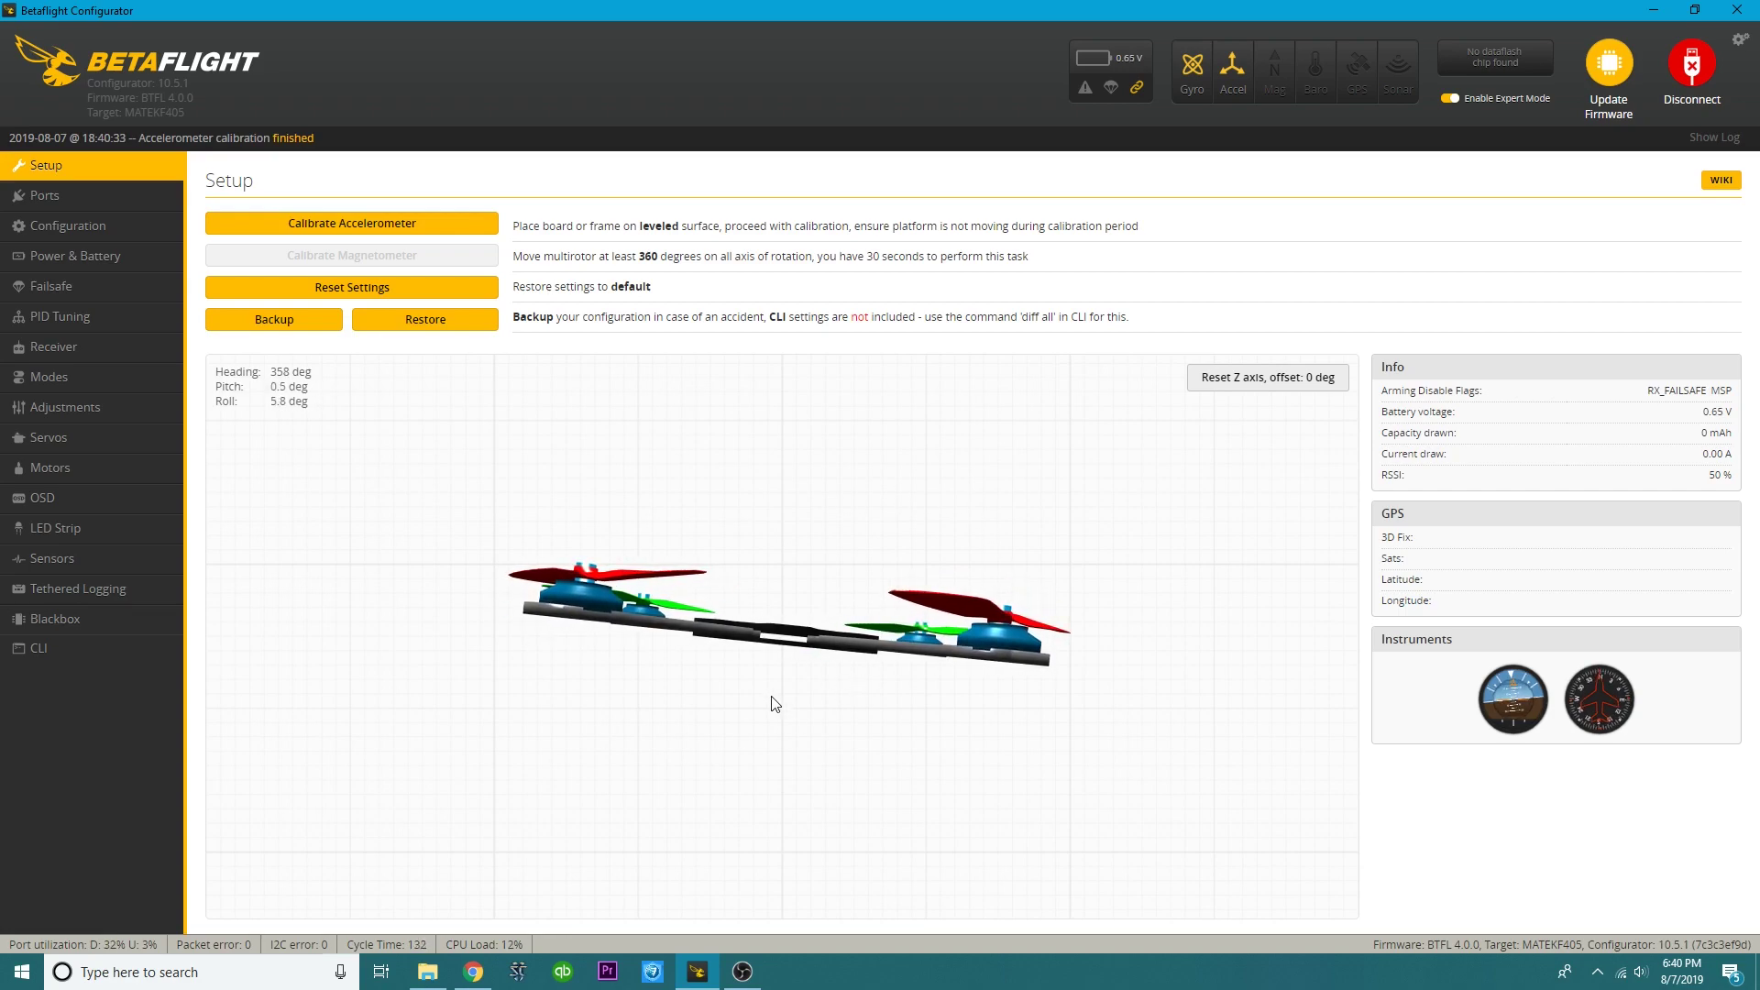
pyautogui.click(103, 203)
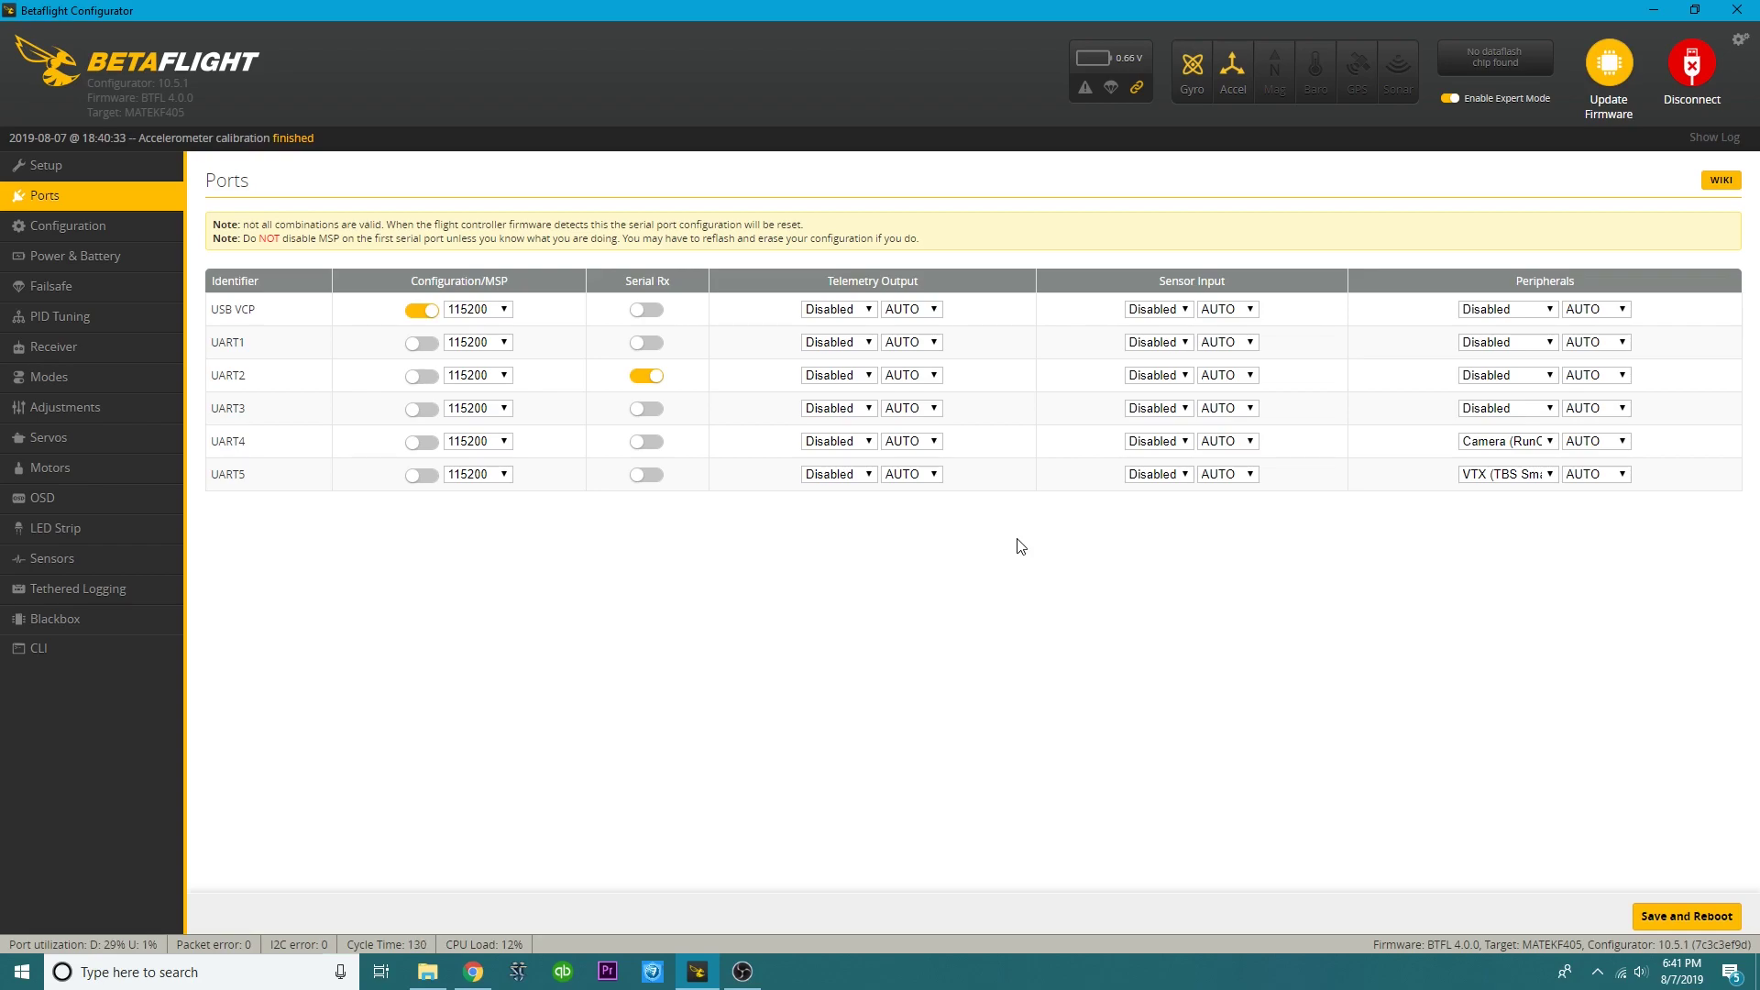
# Change the craft name in the configuration to DrainManFPV.
pyautogui.click(111, 240)
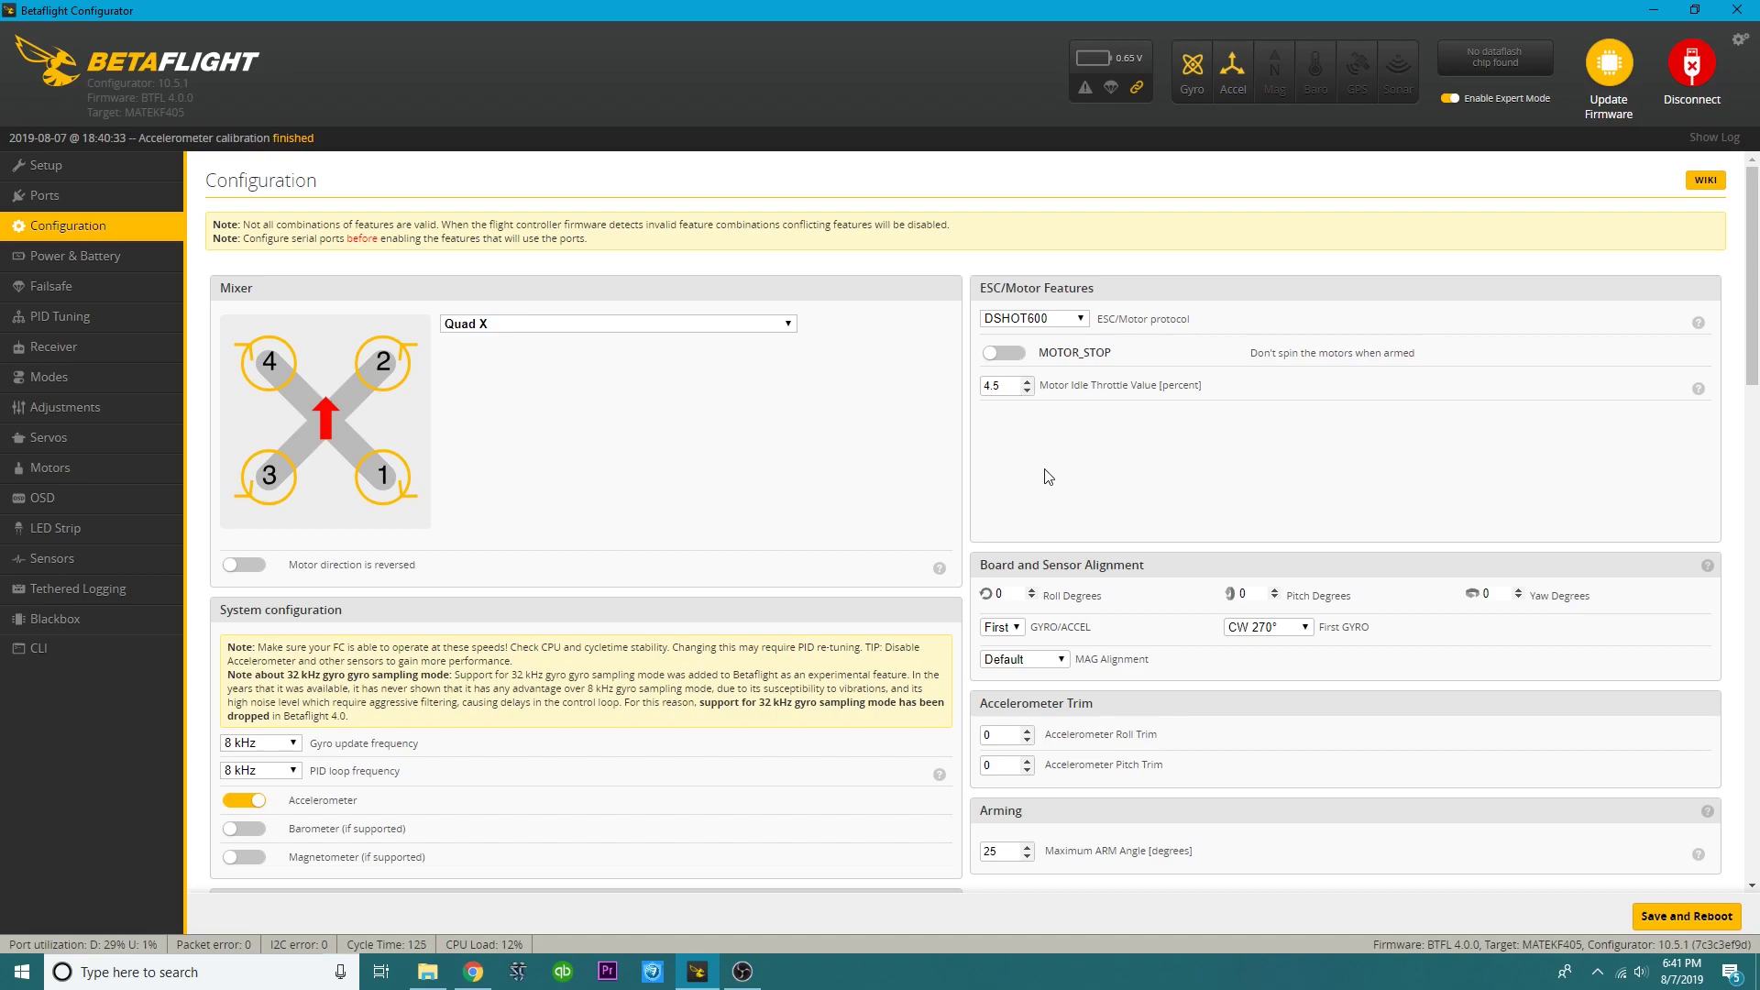
pyautogui.scroll(-3, 1046, 480)
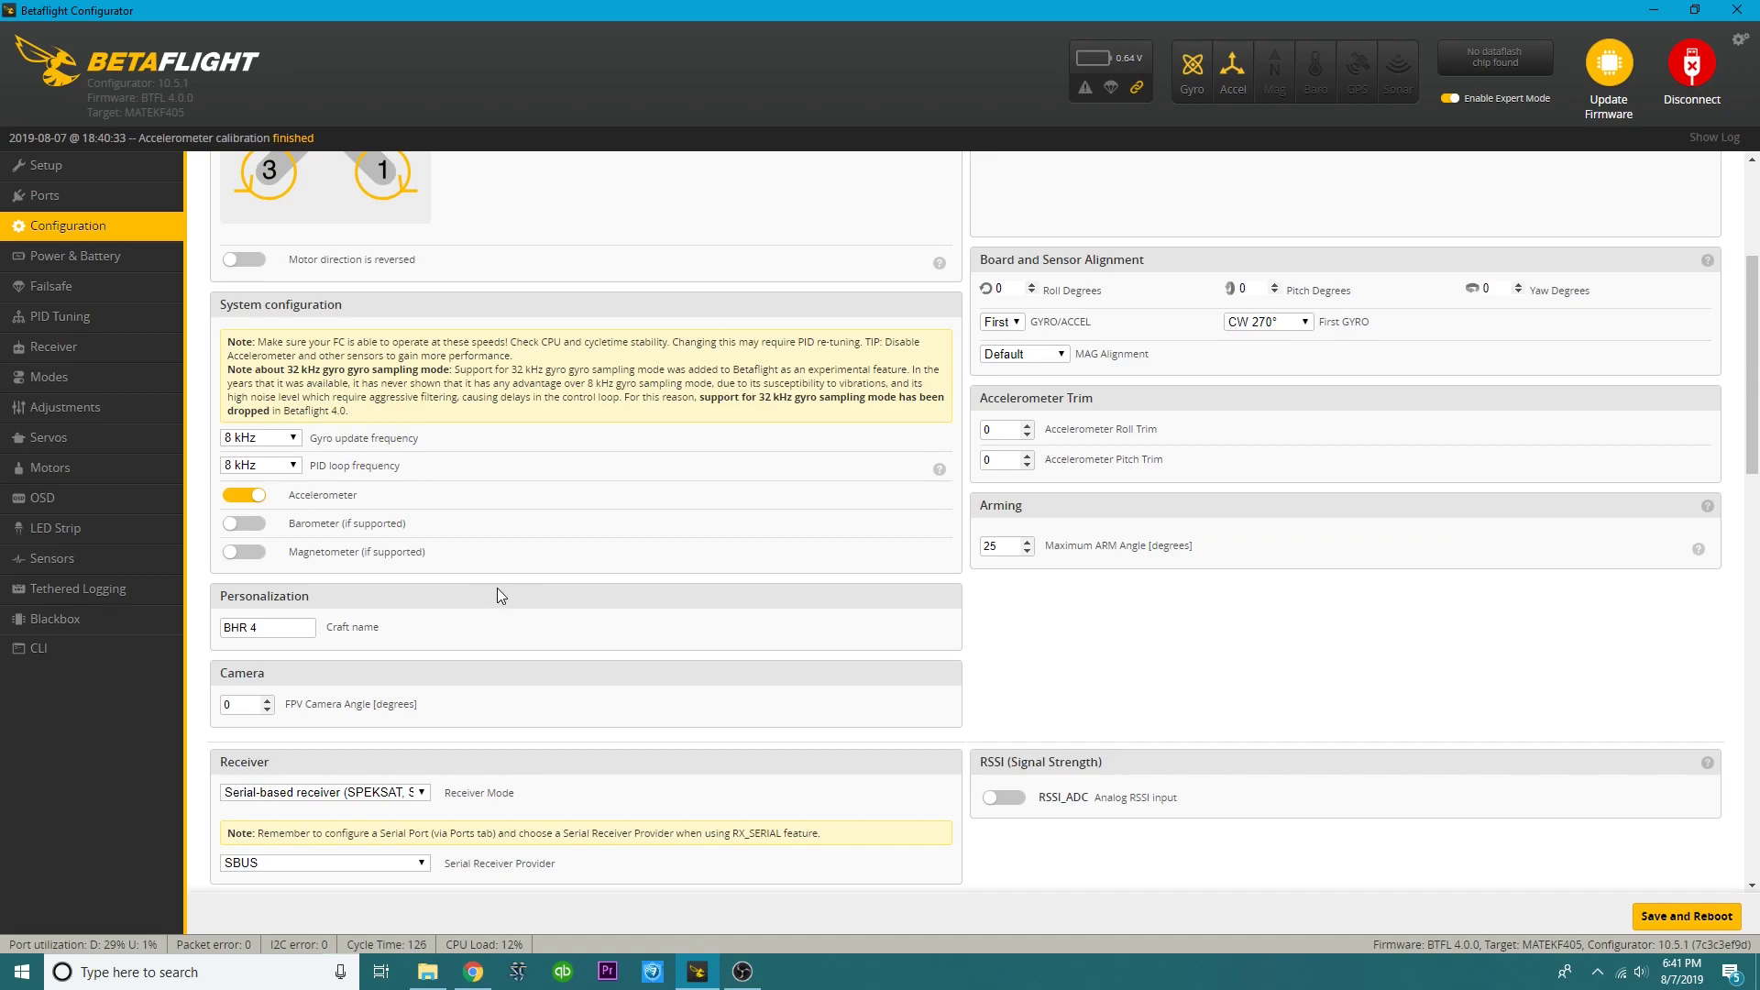
pyautogui.scroll(-2, 497, 589)
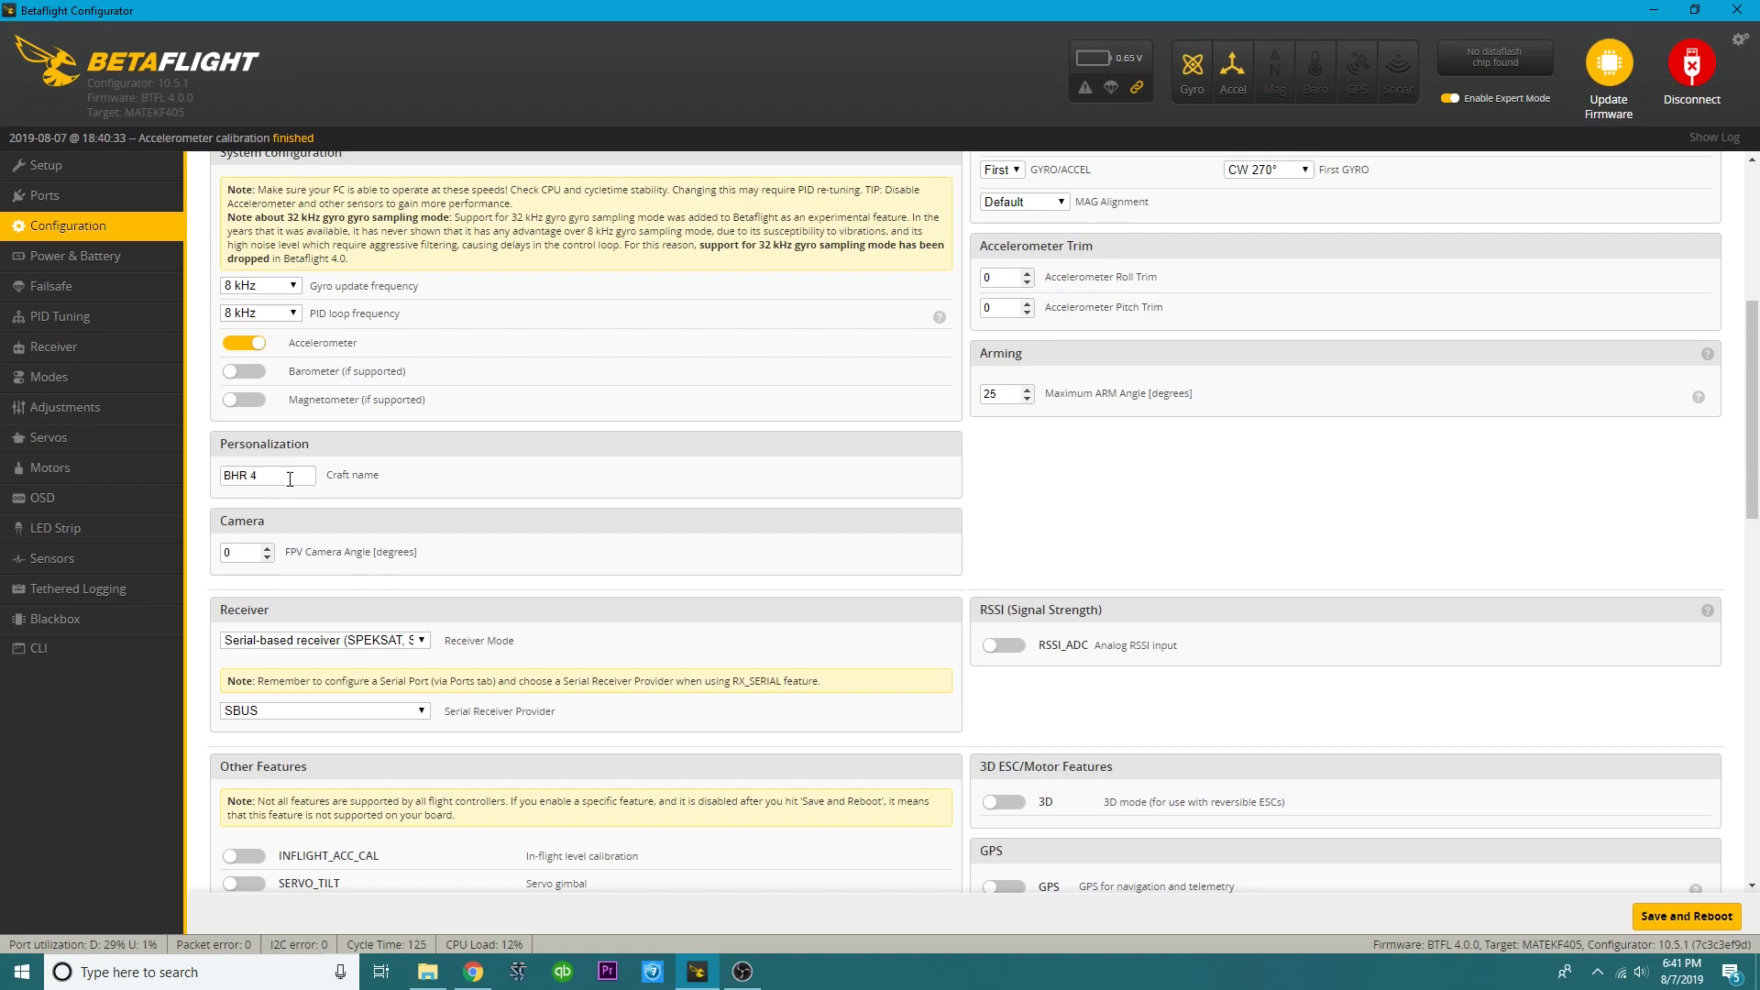
pyautogui.moveTo(291, 476); pyautogui.dragTo(207, 485)
pyautogui.press('BackSpace')
pyautogui.write('Drasin')
pyautogui.press('BackSpace')
pyautogui.press('BackSpace')
pyautogui.press('BackSpace')
pyautogui.write('in')
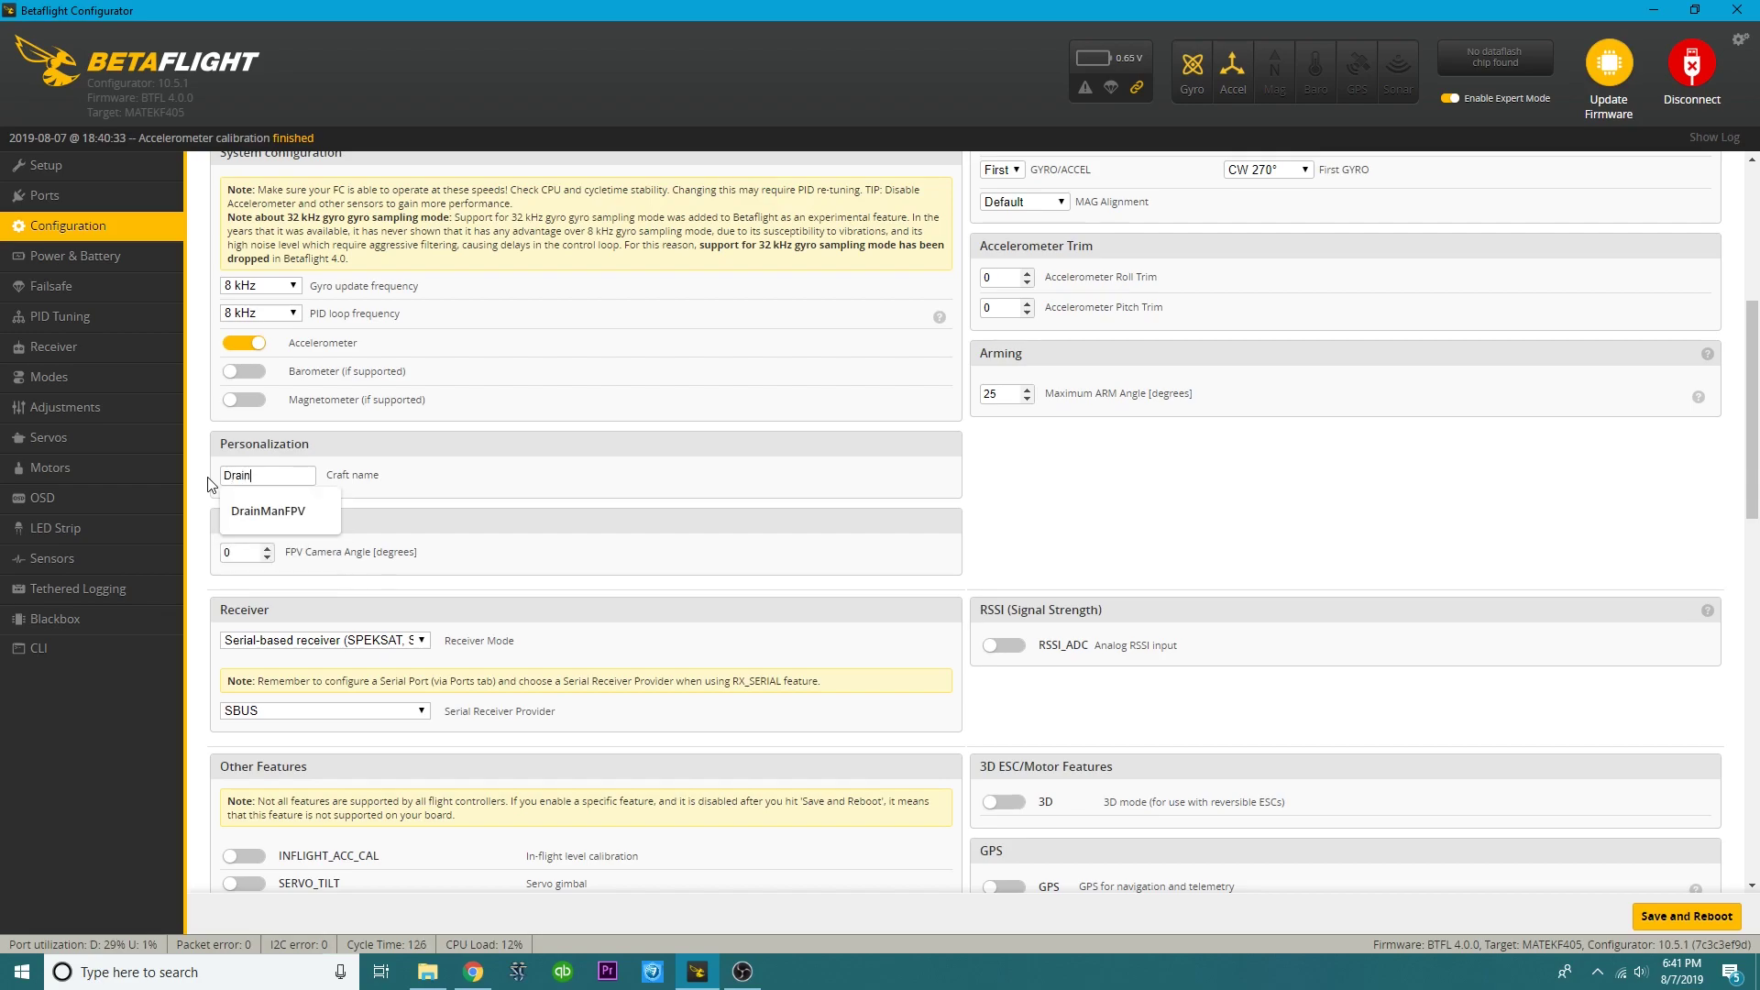
pyautogui.click(282, 516)
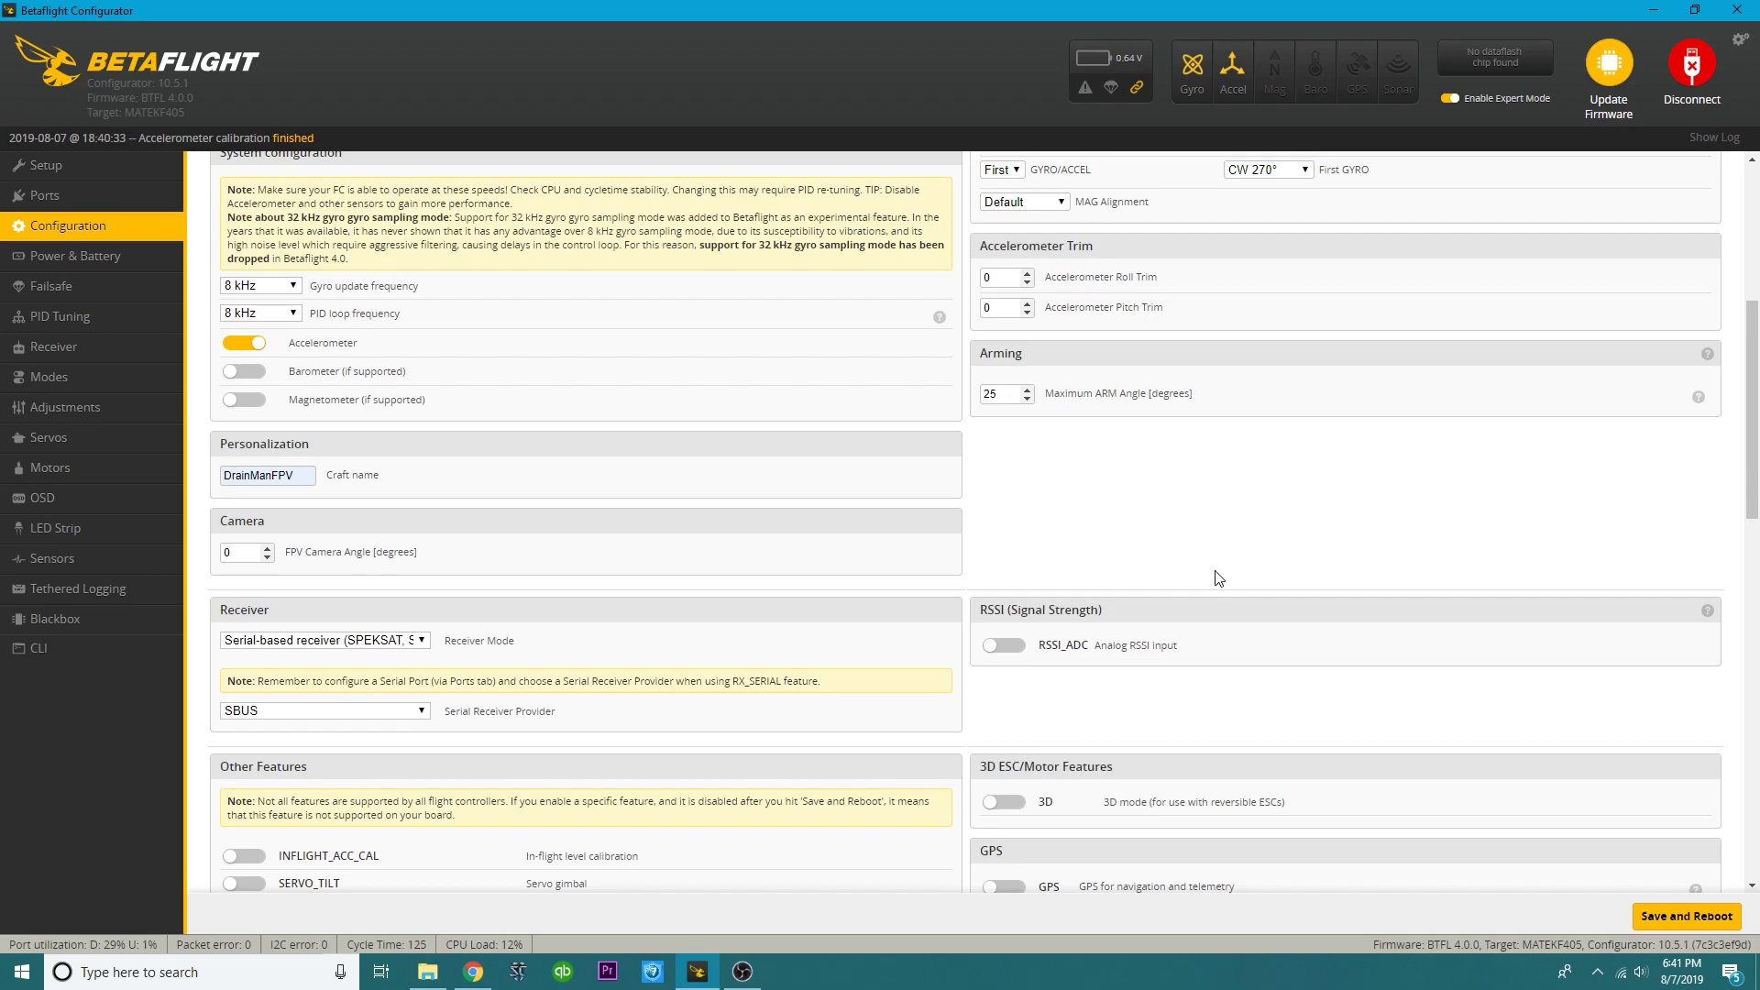
# Set the maximum arm angle to 180 degrees.
pyautogui.scroll(2, 1229, 580)
pyautogui.doubleClick(999, 547)
pyautogui.write('180')
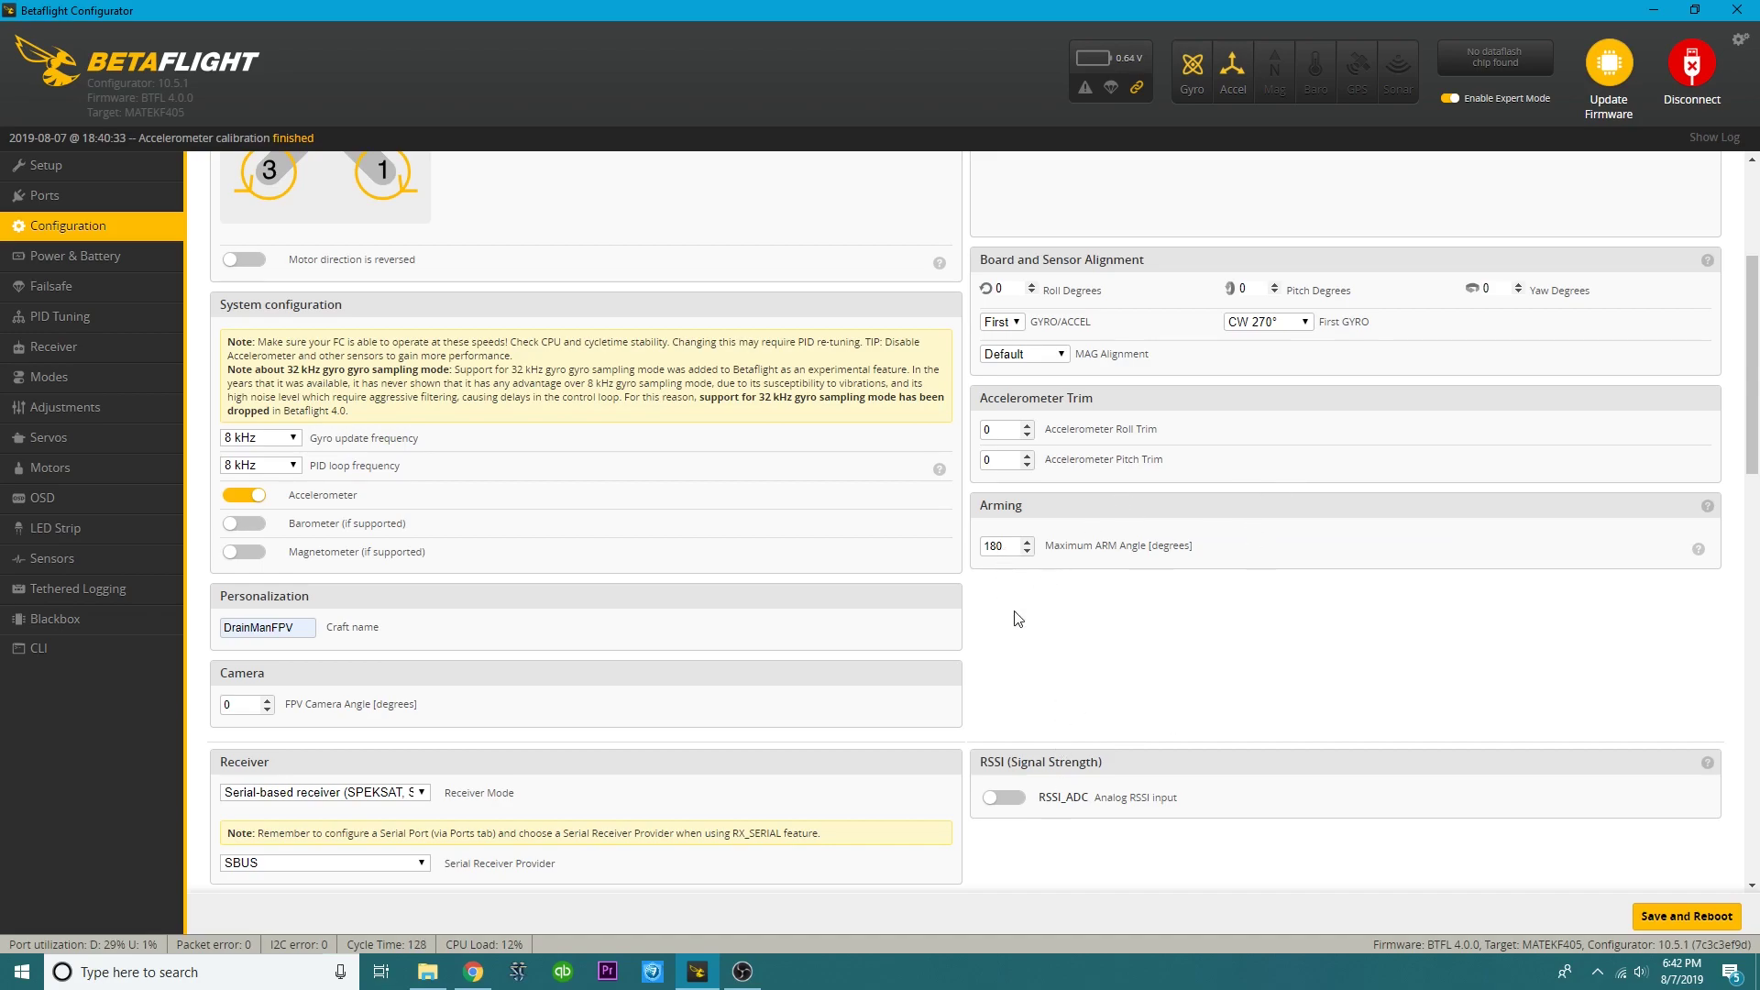
# Check the receiver mode and the available serial receiver providers without changing the selections.
pyautogui.scroll(-2, 1020, 631)
pyautogui.scroll(-2, 927, 707)
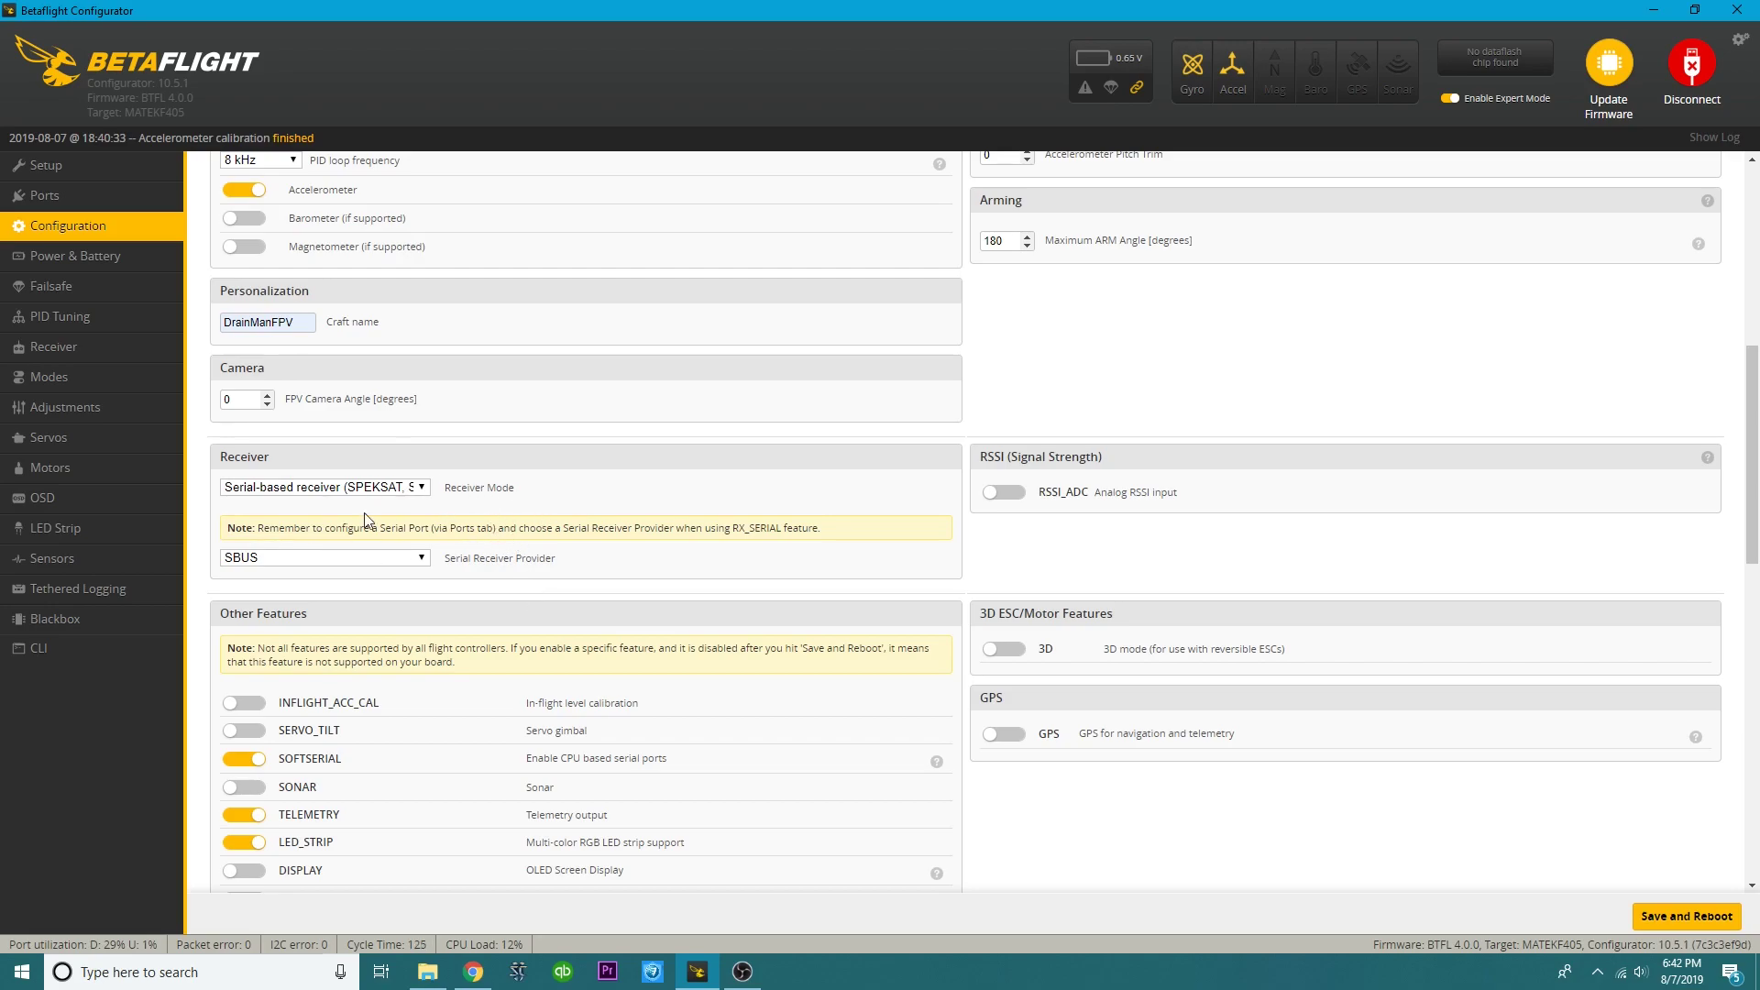
pyautogui.click(286, 492)
pyautogui.click(286, 492)
pyautogui.click(299, 560)
pyautogui.click(300, 561)
pyautogui.click(396, 560)
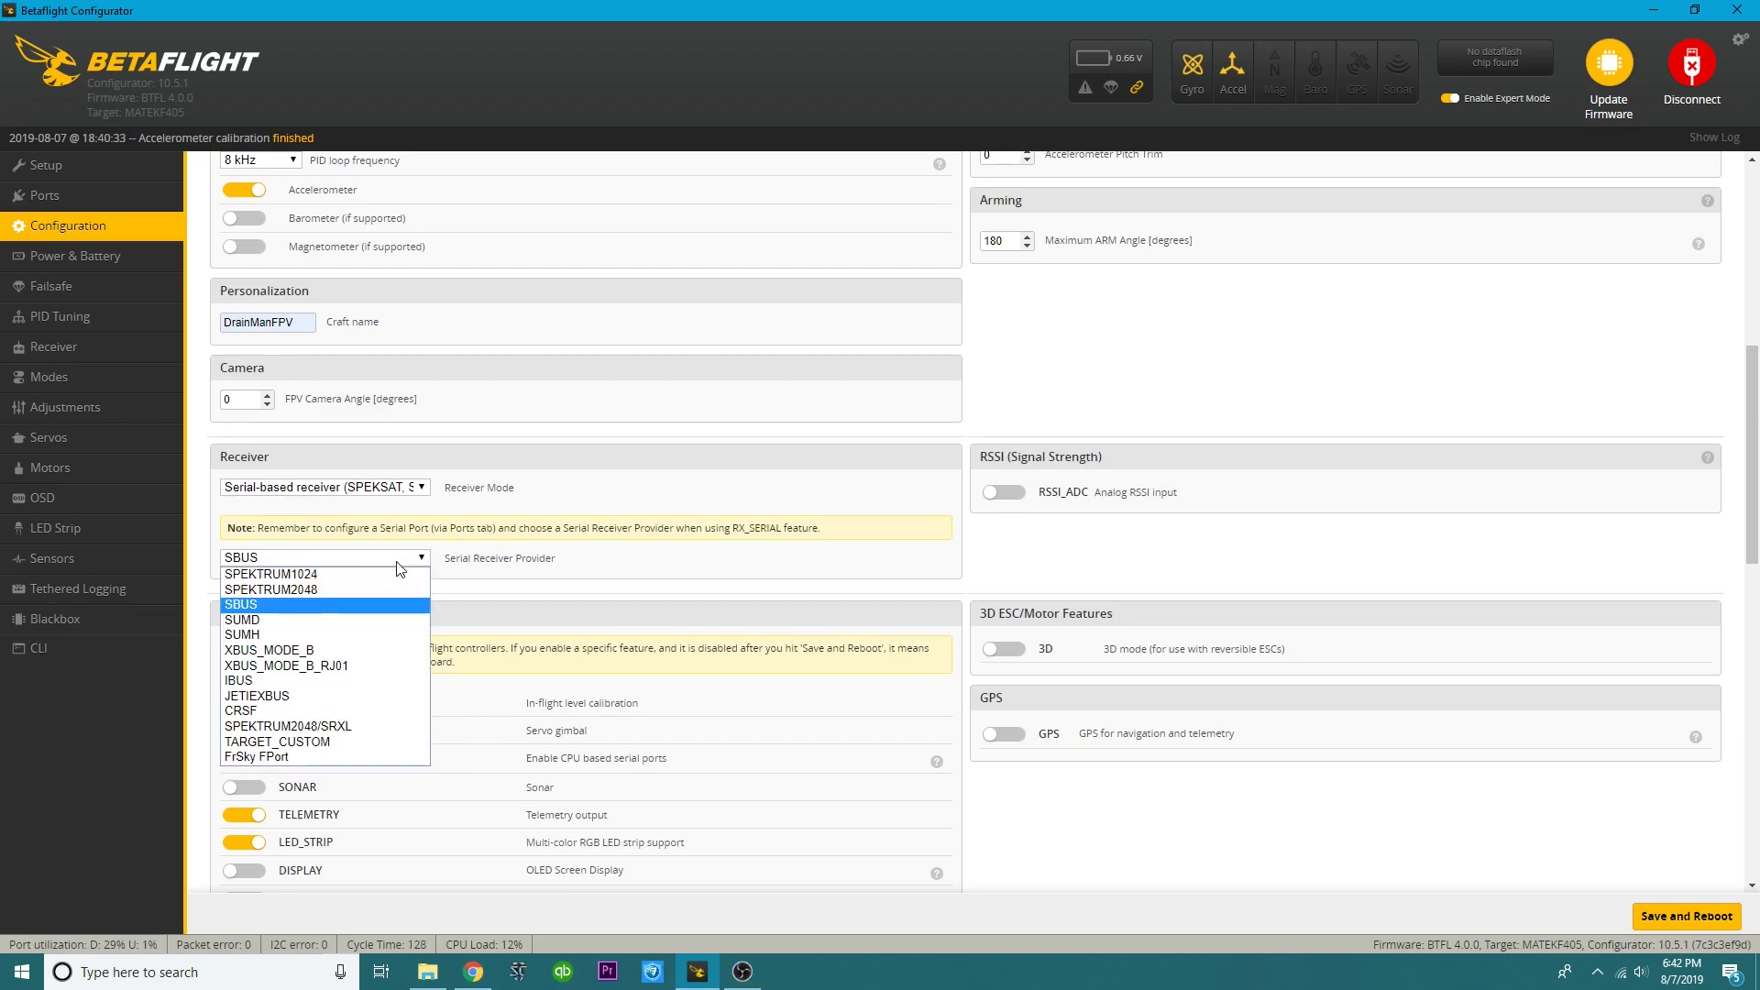
pyautogui.click(640, 542)
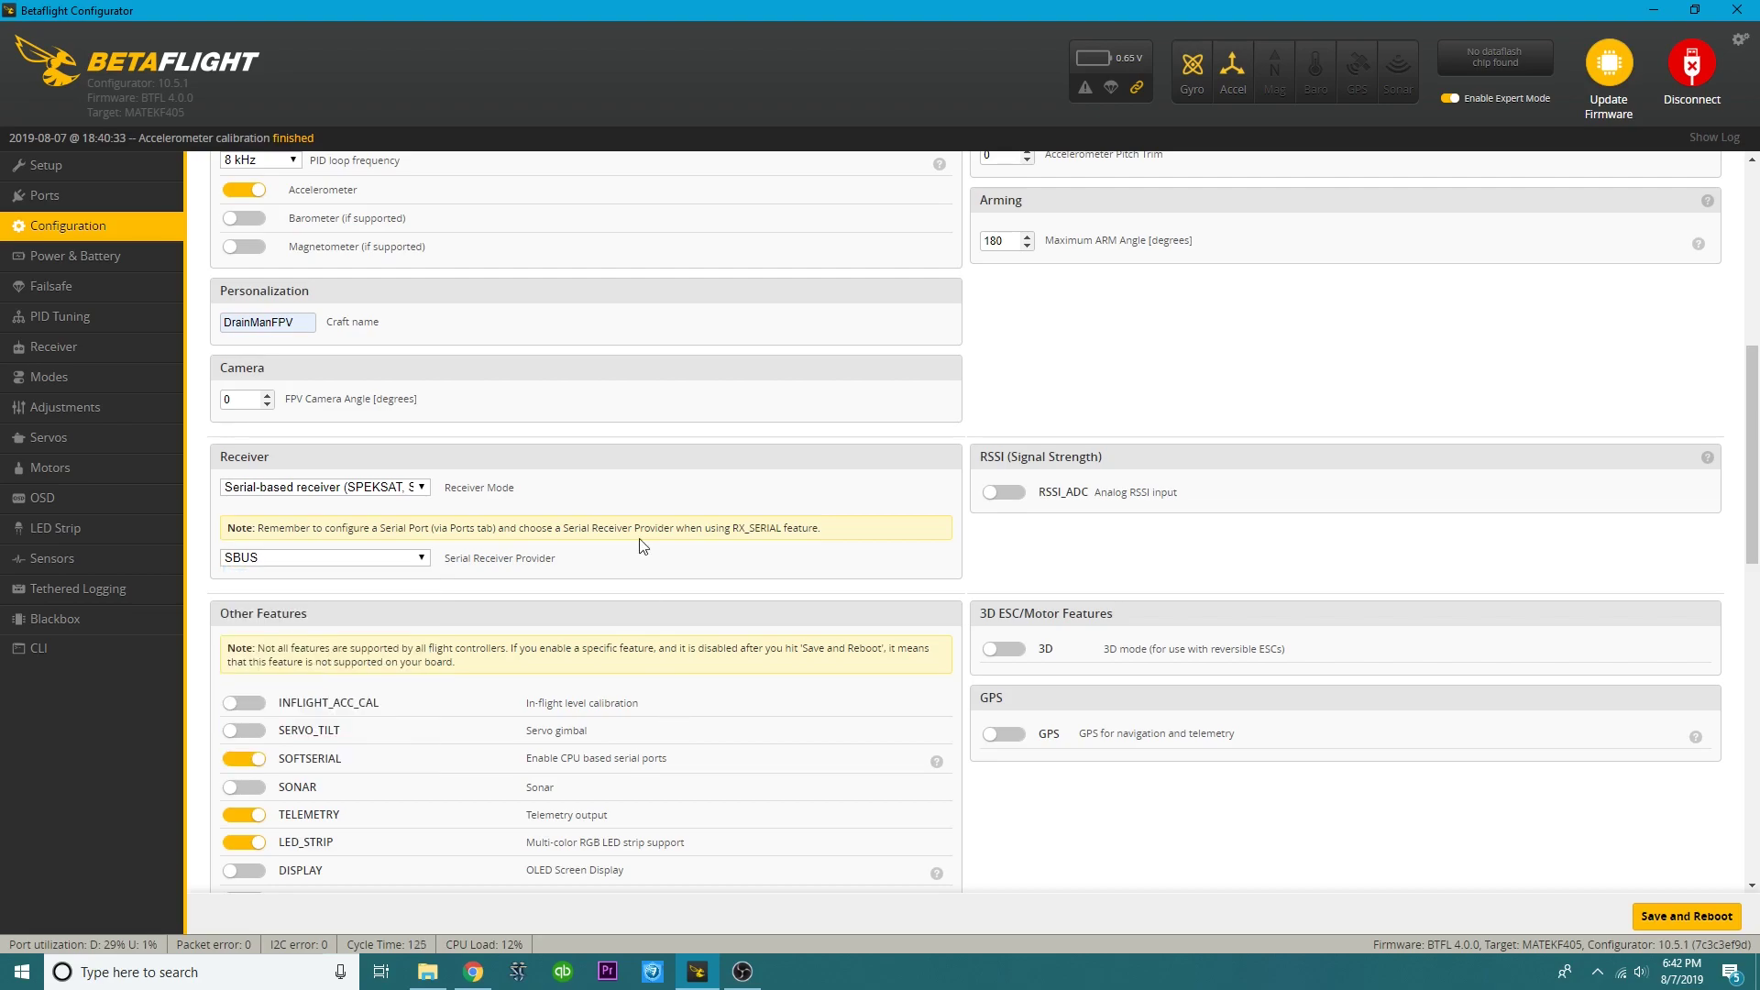
# Review the remaining configuration features and beacon settings, and open the receiver channel display.
pyautogui.scroll(-3, 679, 578)
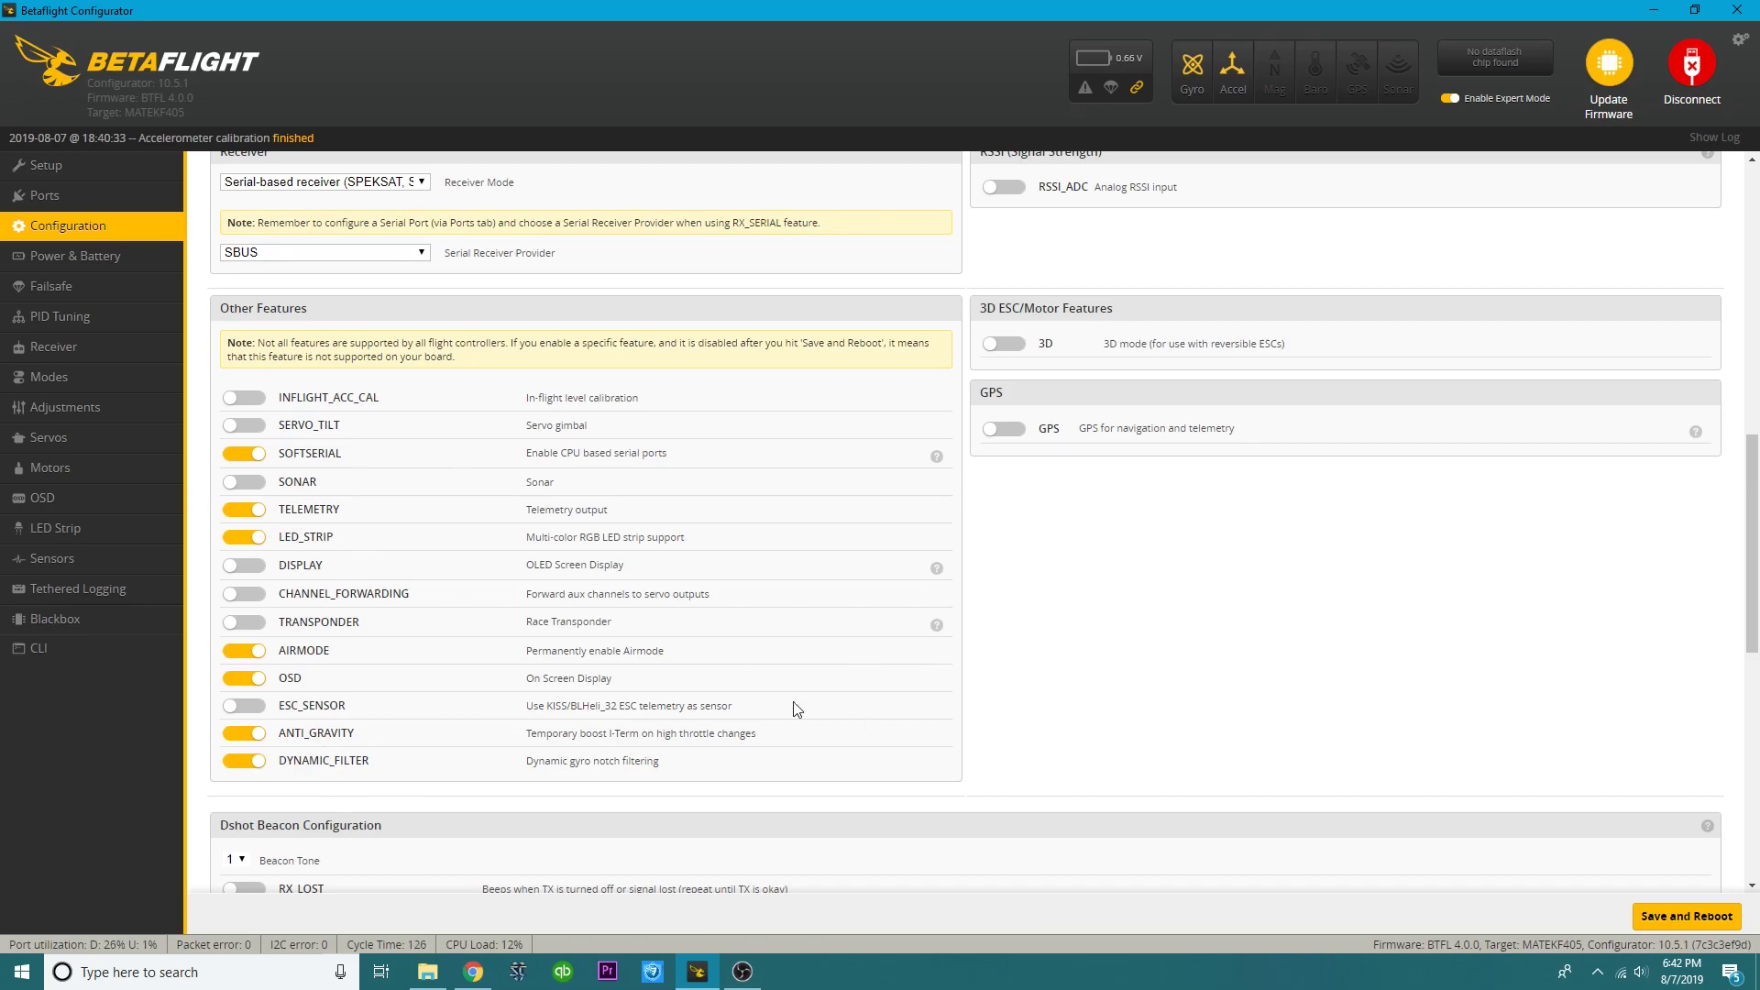
pyautogui.scroll(-9, 715, 696)
pyautogui.scroll(7, 725, 724)
pyautogui.scroll(-7, 745, 737)
pyautogui.scroll(15, 752, 752)
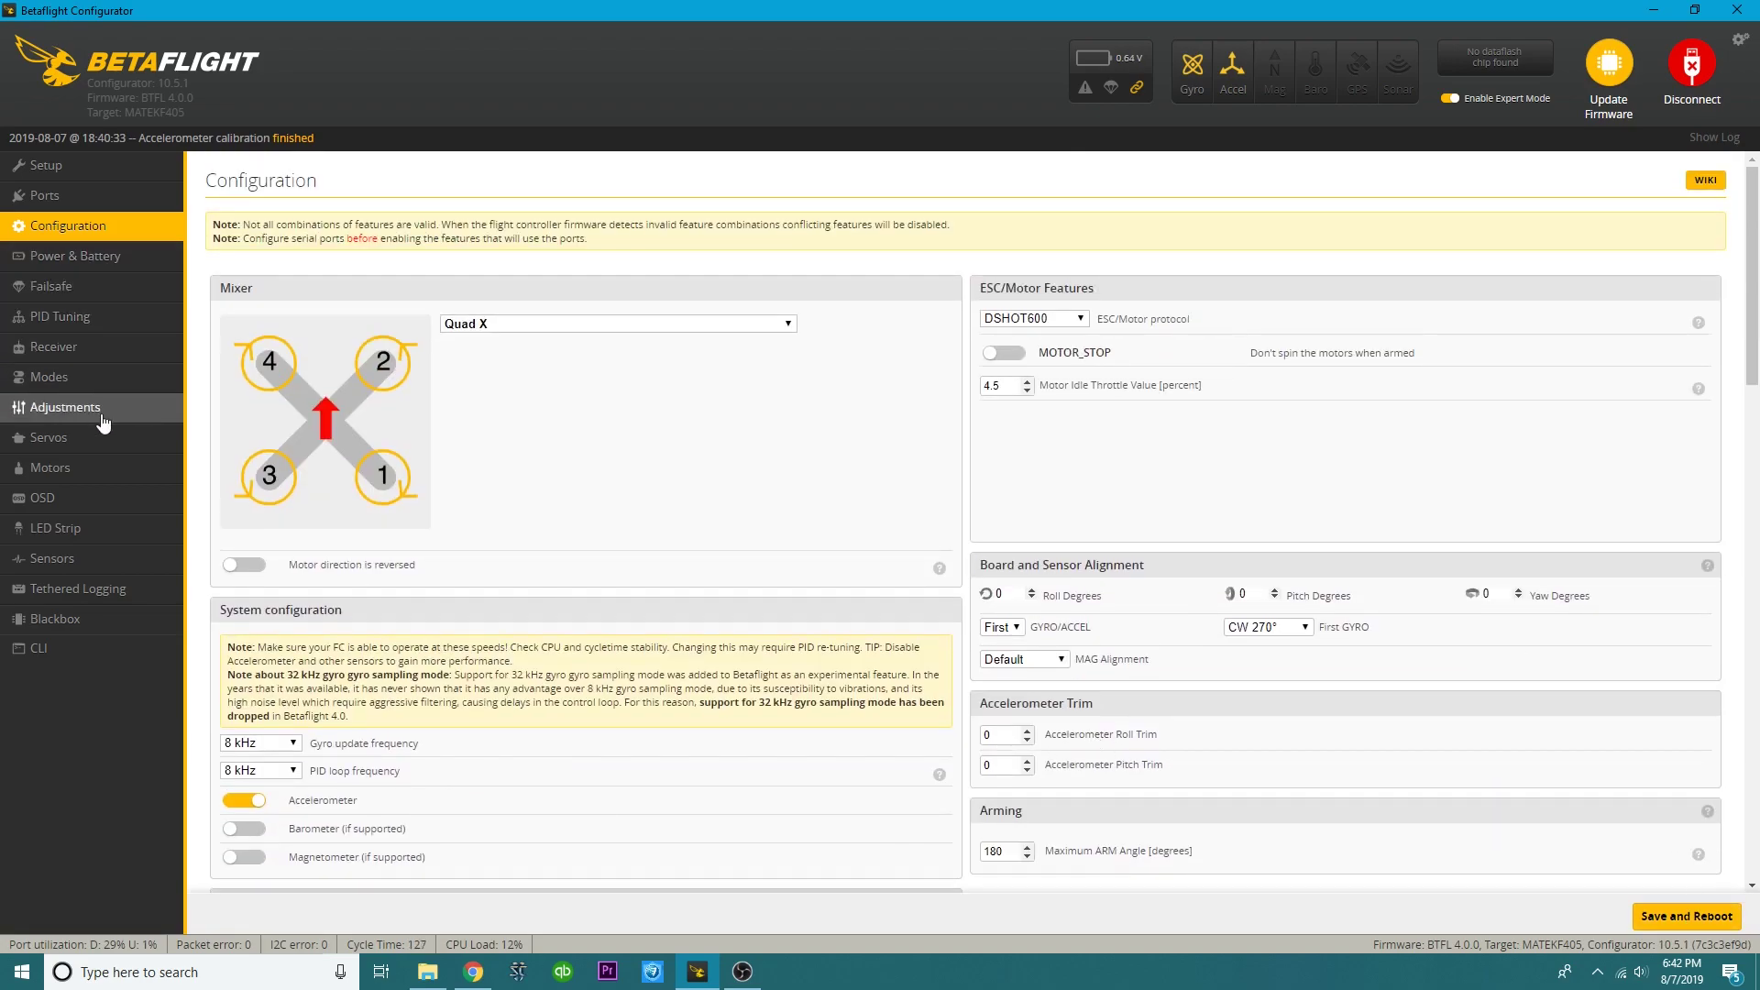
pyautogui.click(83, 358)
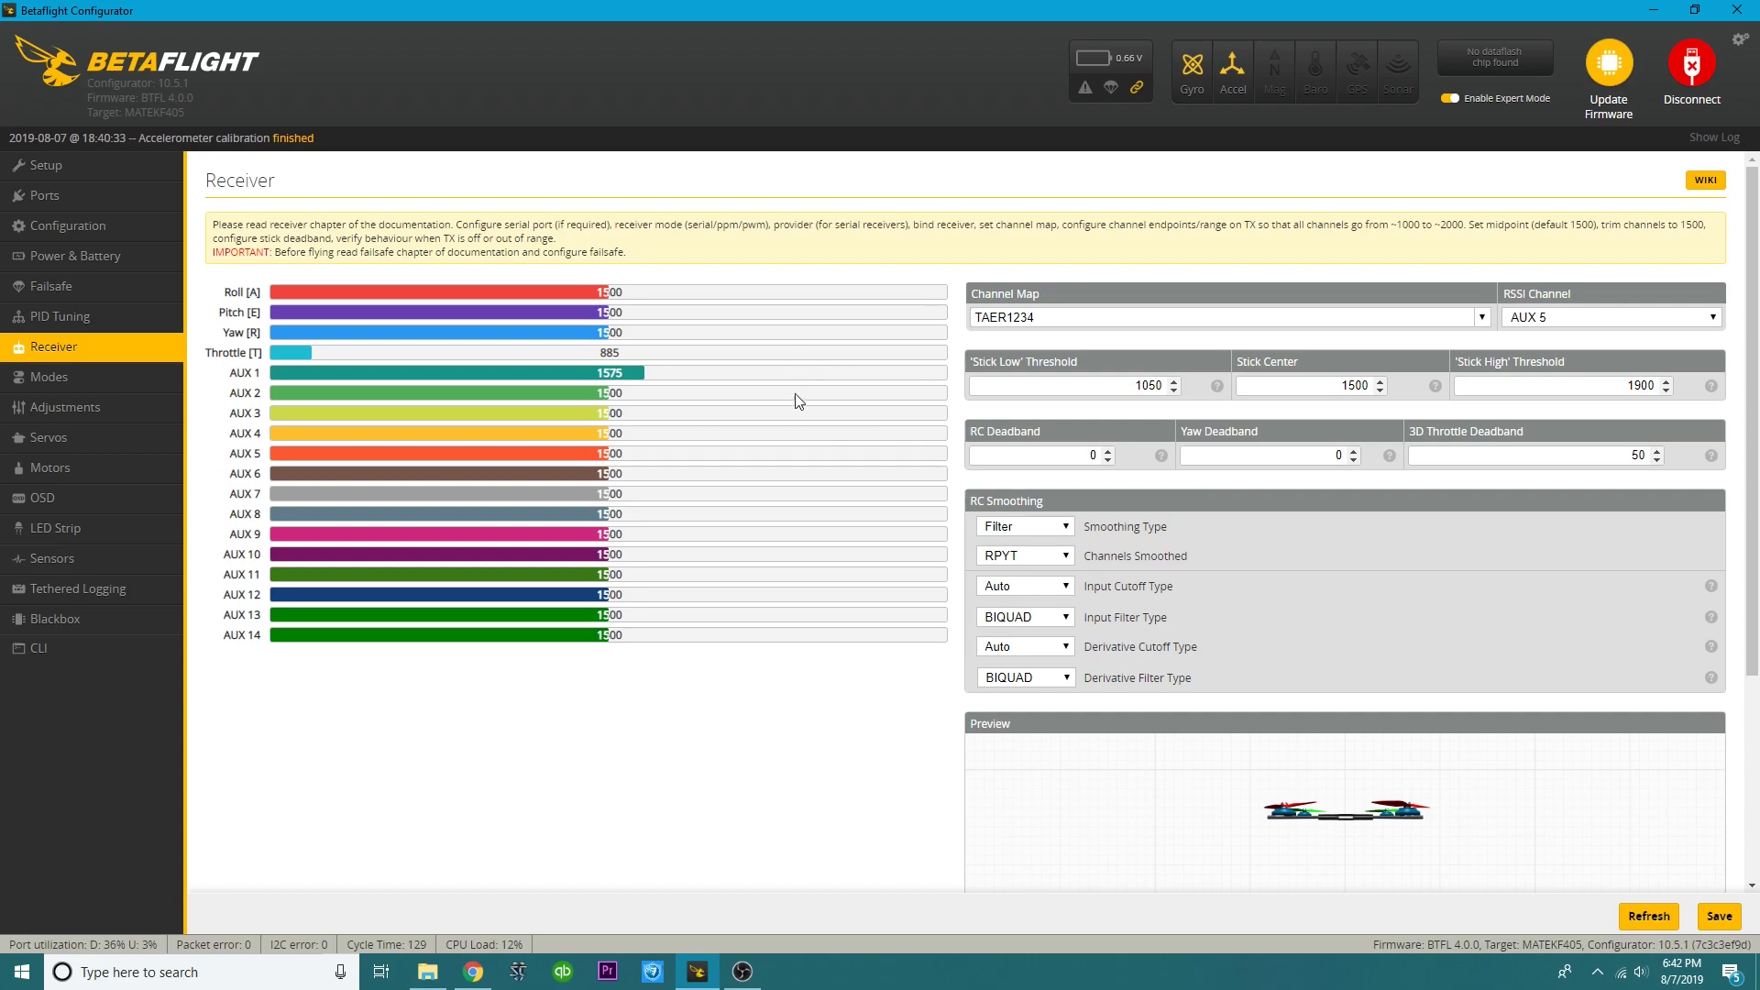
# Set the ARM mode's channel to AUTO and move its activation range to 900–1400.
pyautogui.click(165, 377)
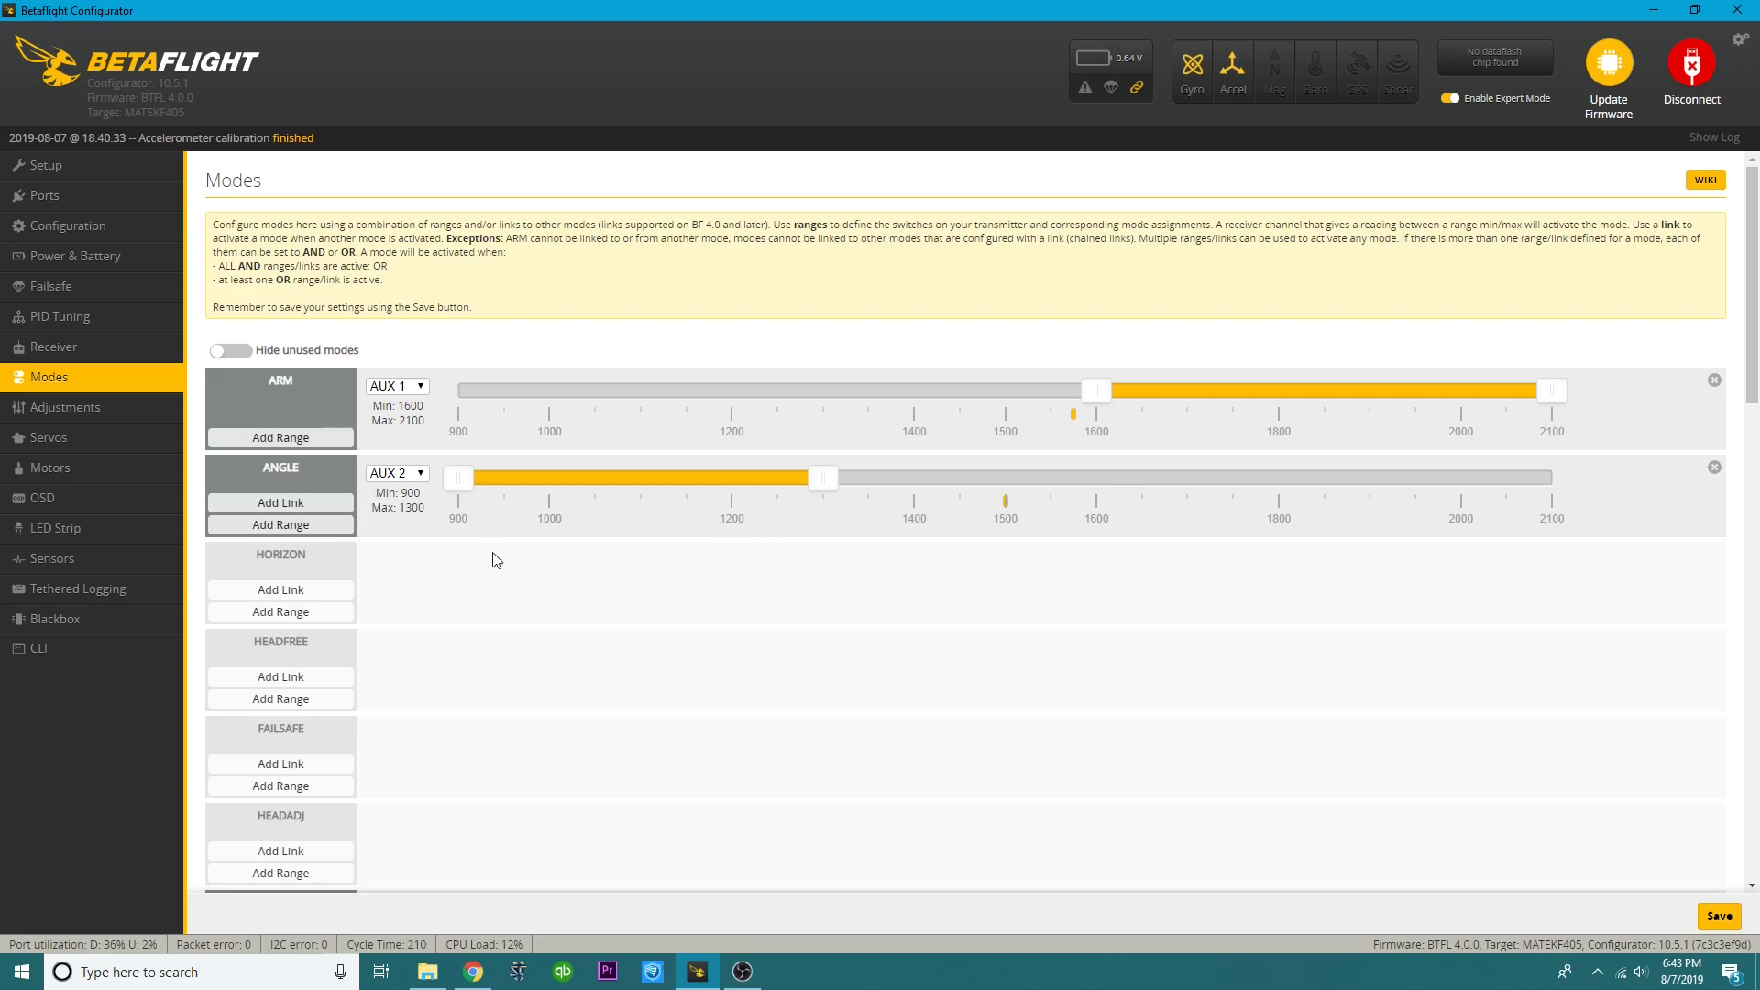
pyautogui.click(408, 389)
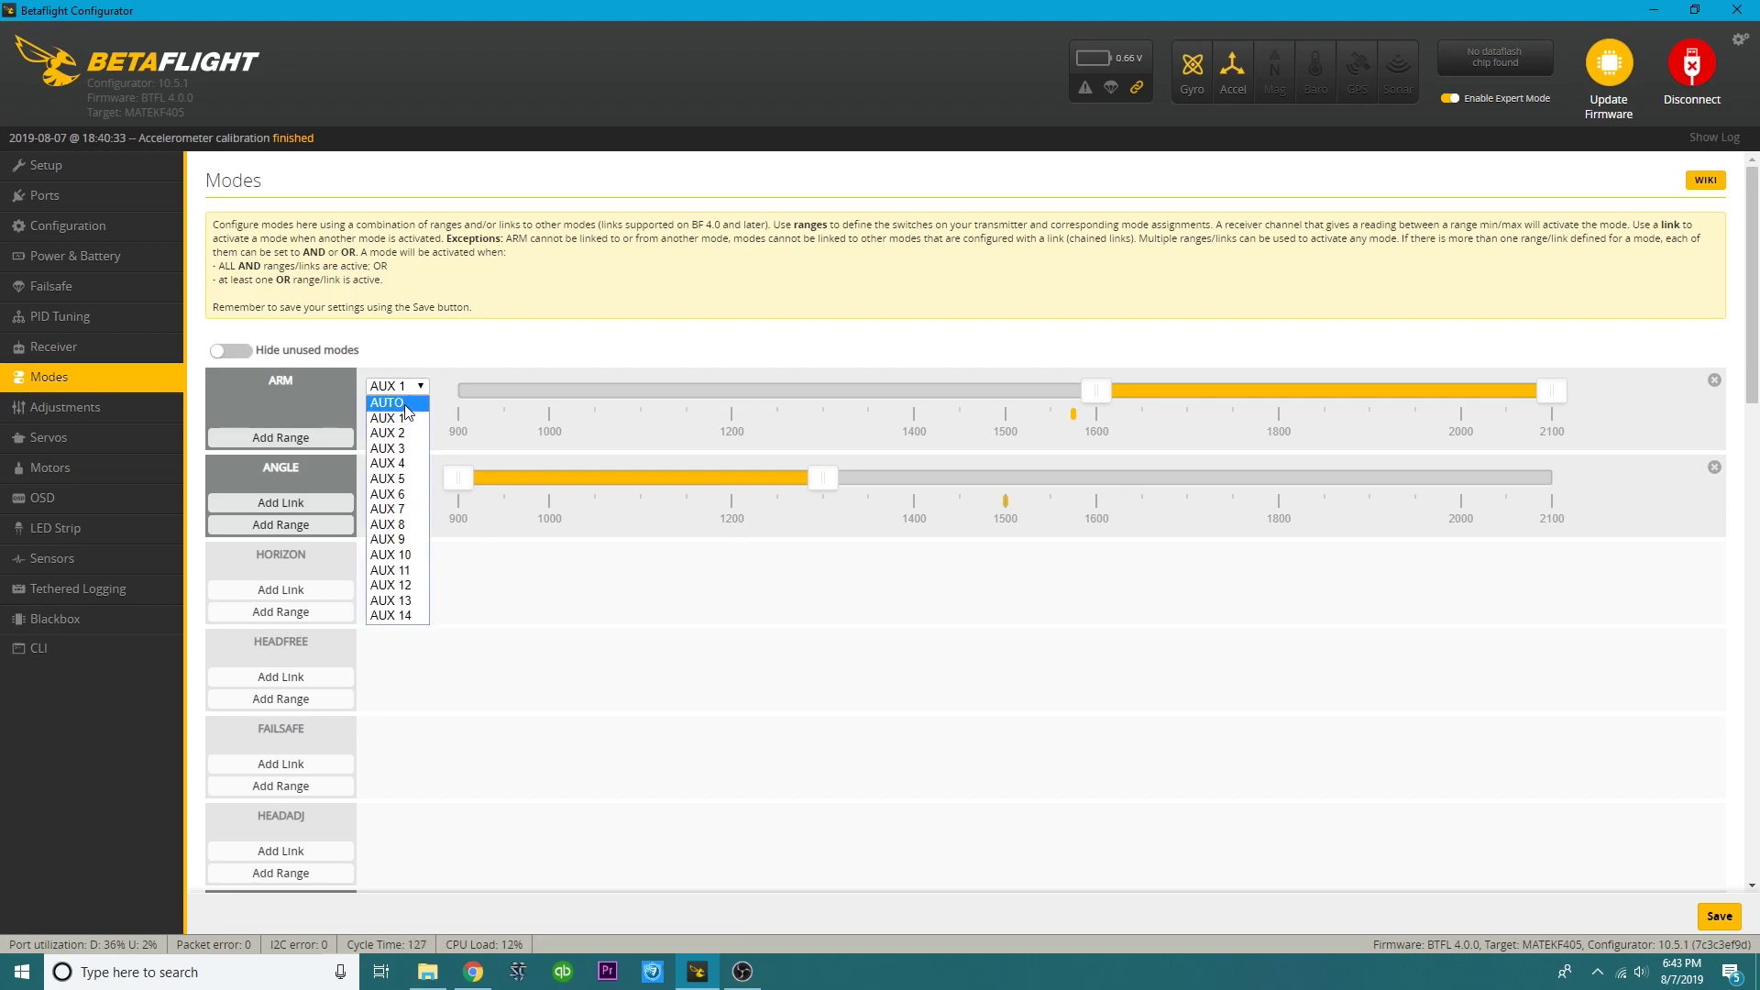
pyautogui.click(406, 404)
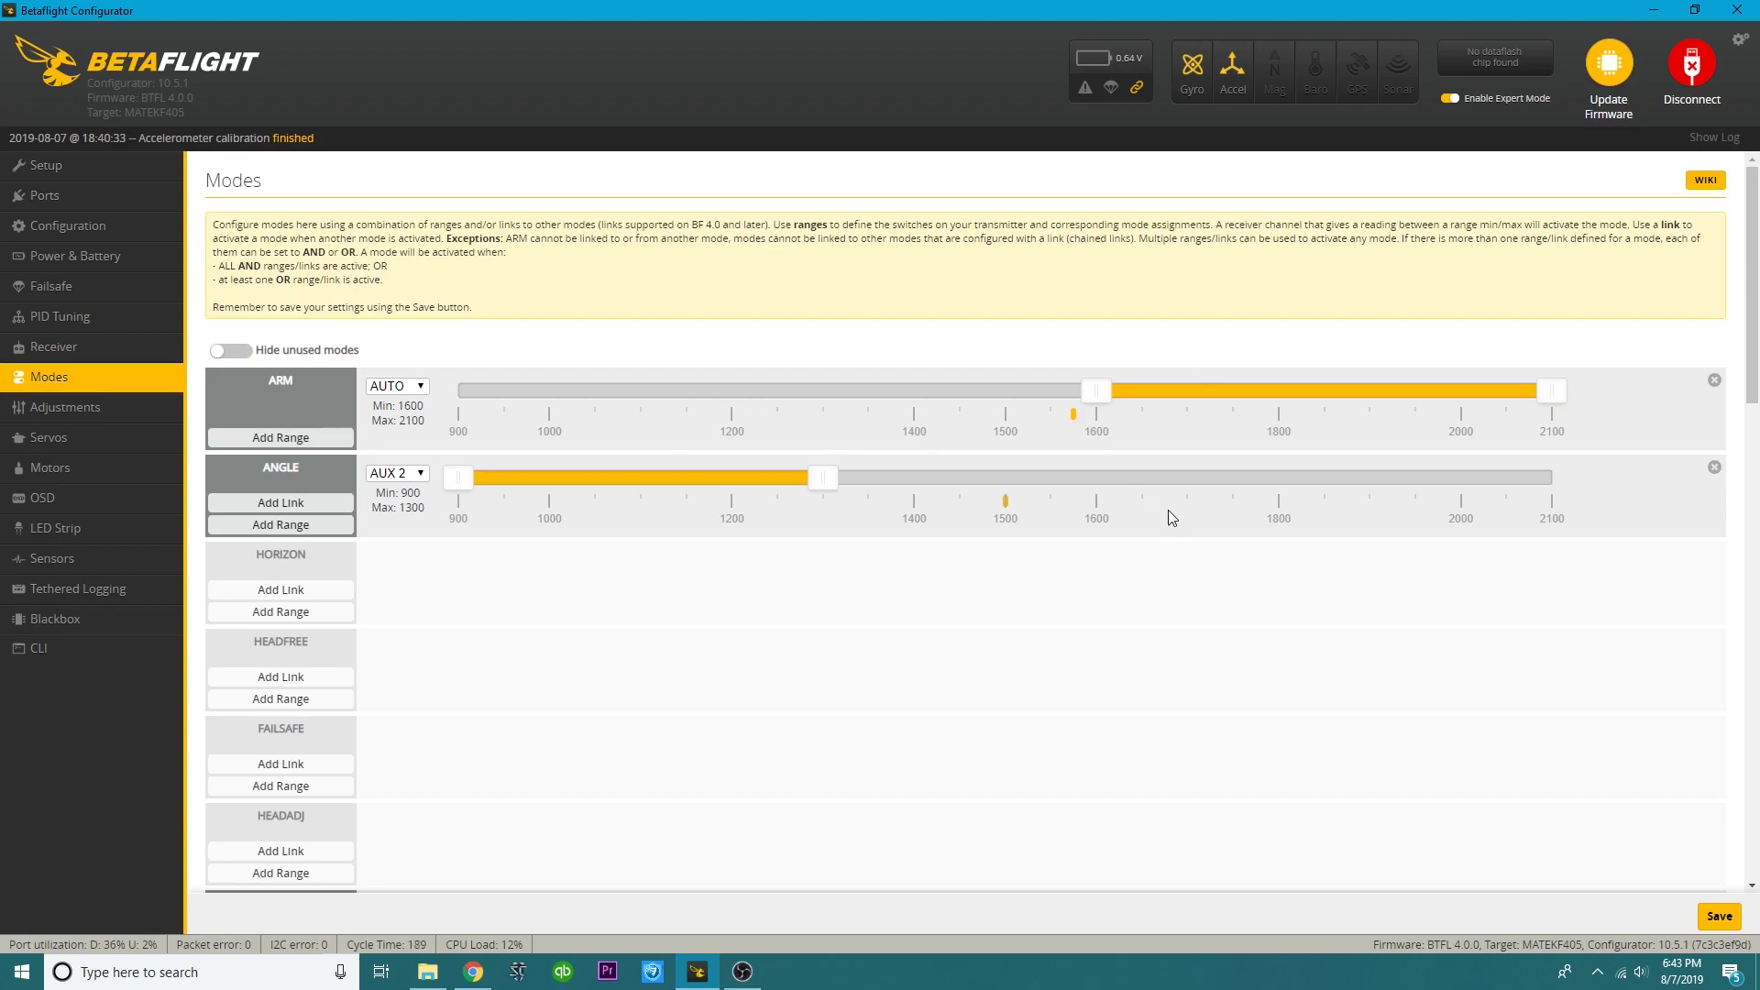
pyautogui.moveTo(1199, 394); pyautogui.dragTo(748, 412)
pyautogui.moveTo(874, 411); pyautogui.dragTo(706, 395)
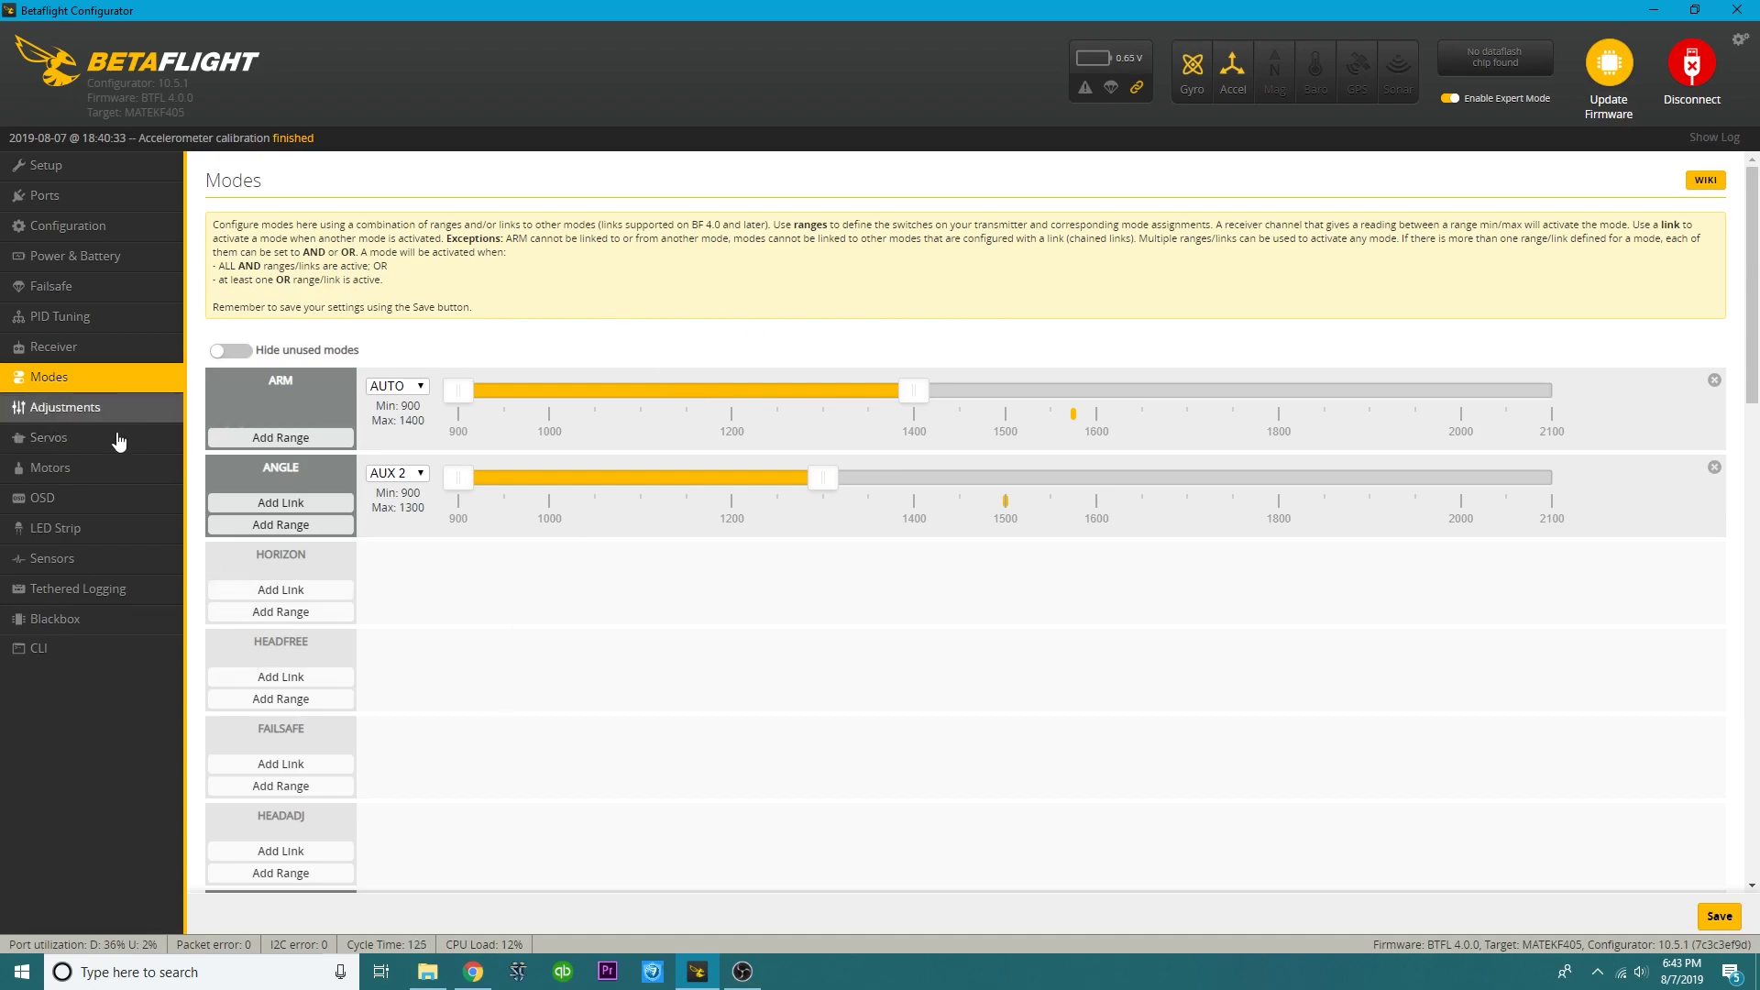
# Arrange the OSD preview with average cell voltage upper left, RSSI and mAh drawn upper right, and current draw lower left.
pyautogui.click(102, 486)
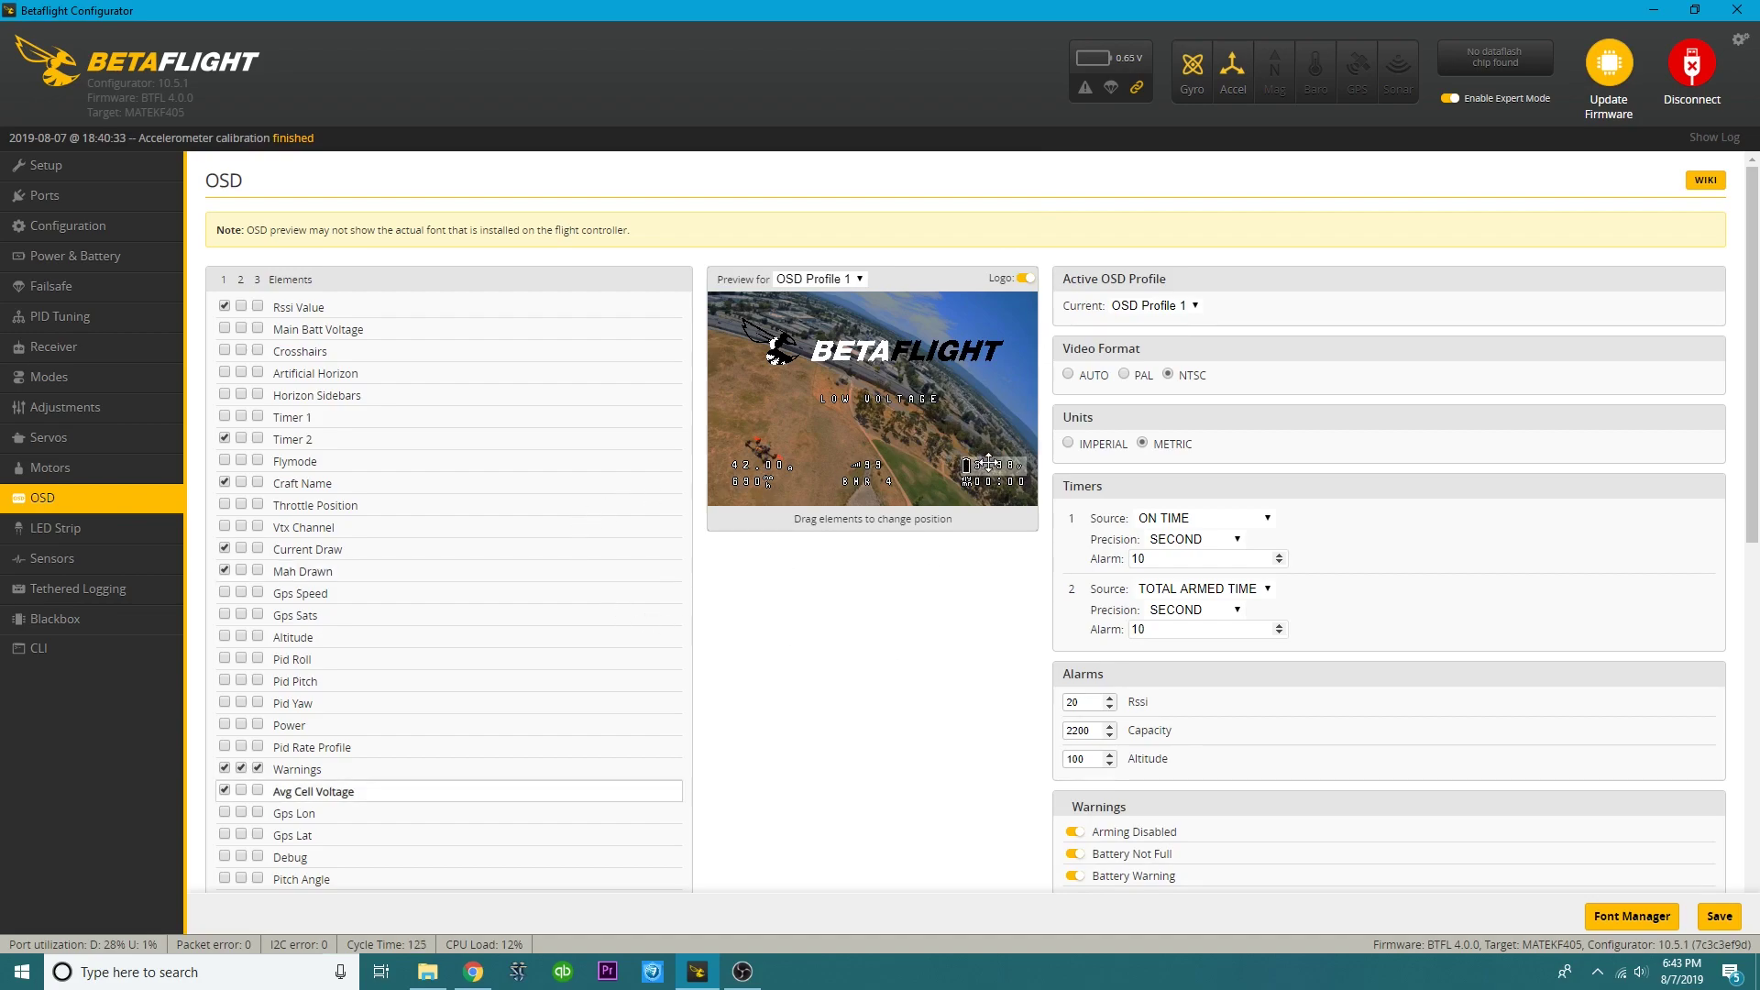
pyautogui.moveTo(968, 469); pyautogui.dragTo(726, 319)
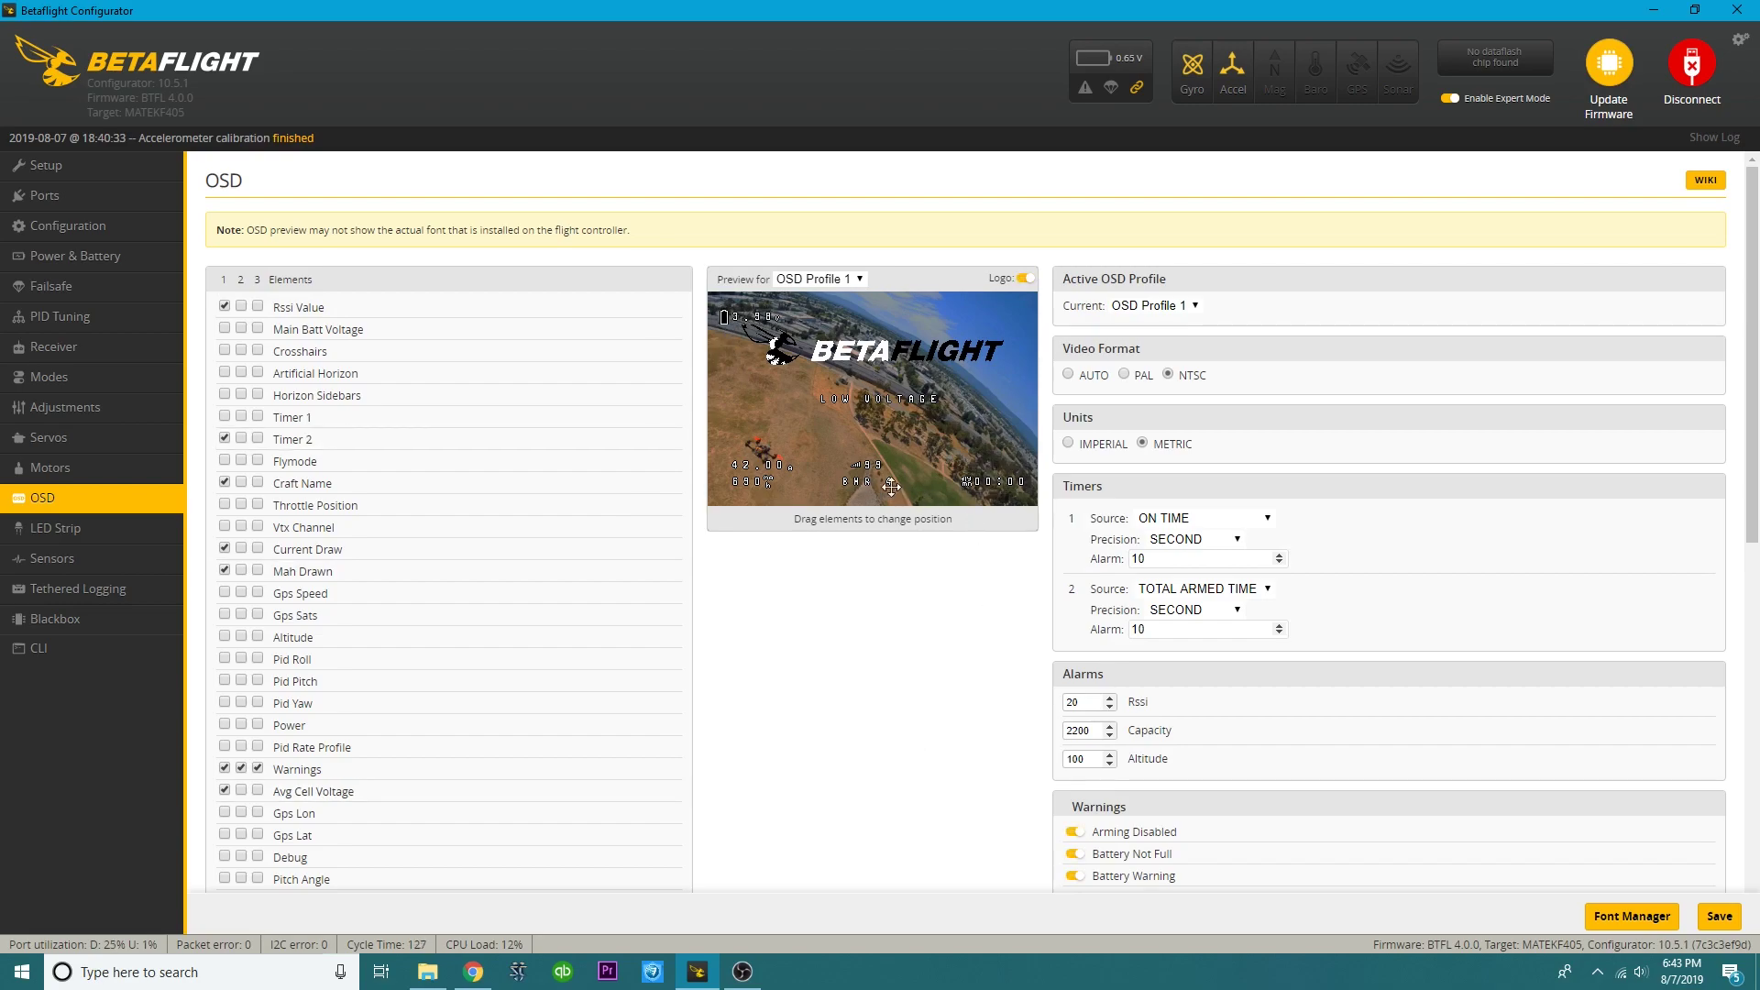
pyautogui.moveTo(1010, 322); pyautogui.dragTo(999, 311)
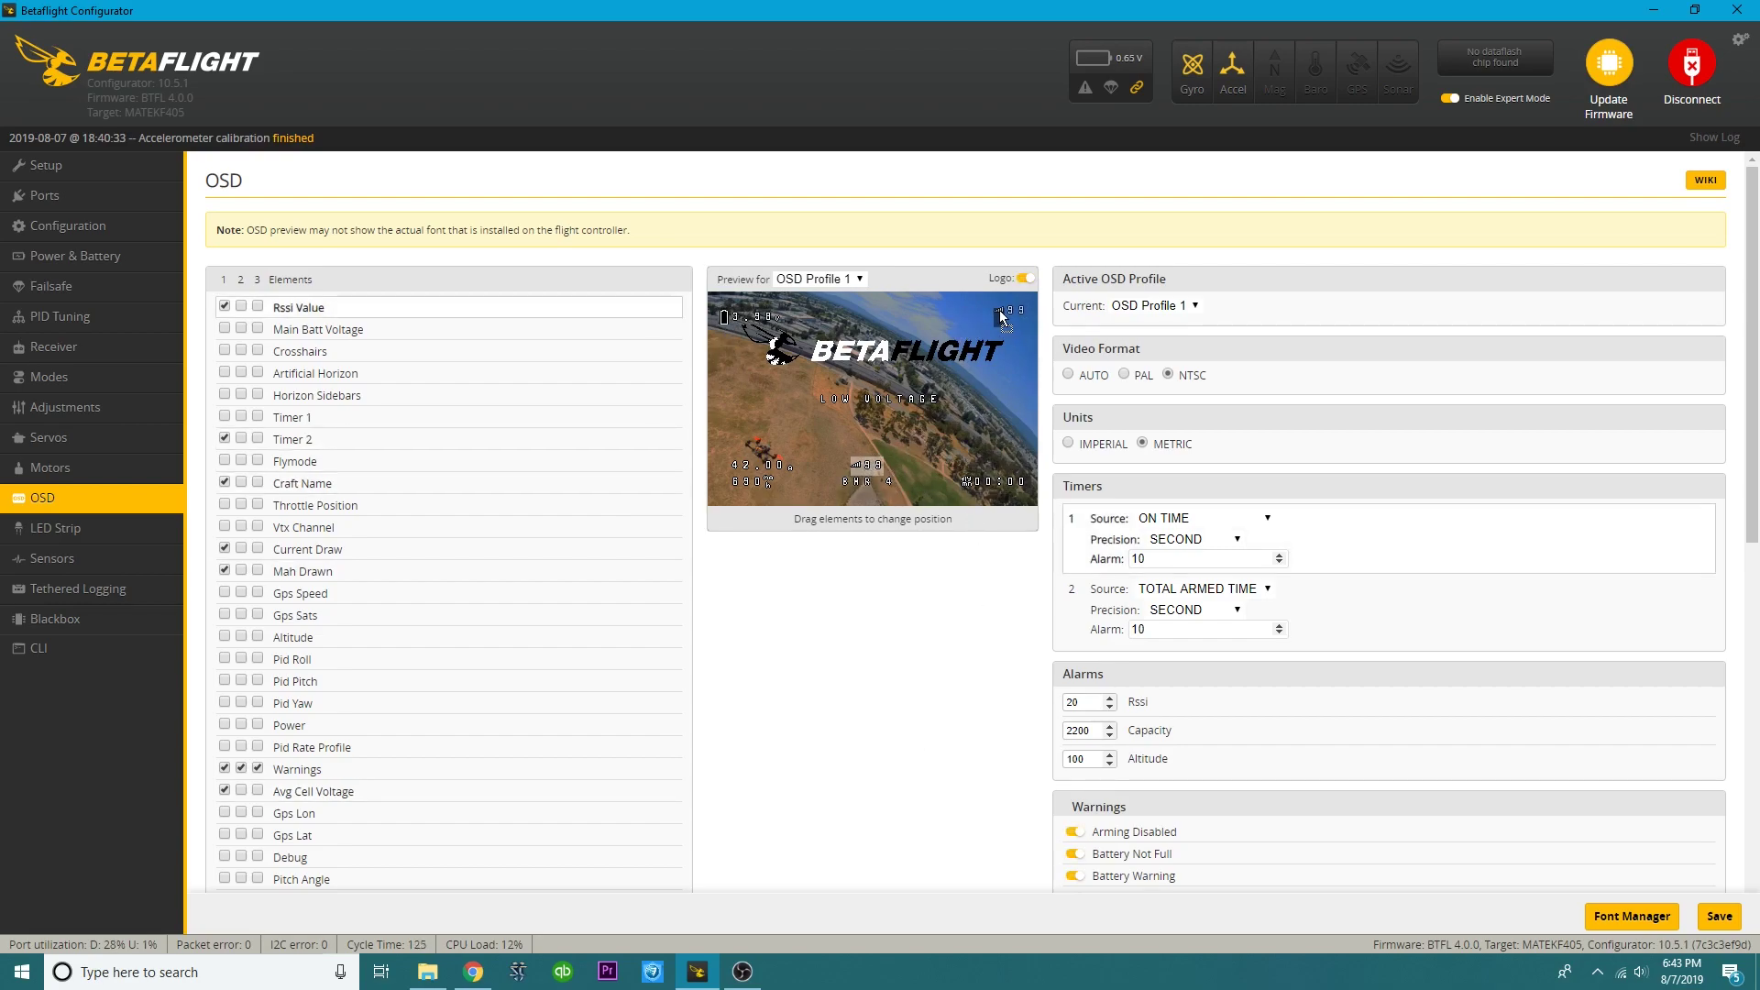
pyautogui.moveTo(747, 480)
pyautogui.mouseDown()
pyautogui.moveTo(984, 279)
pyautogui.moveTo(983, 333)
pyautogui.mouseUp()
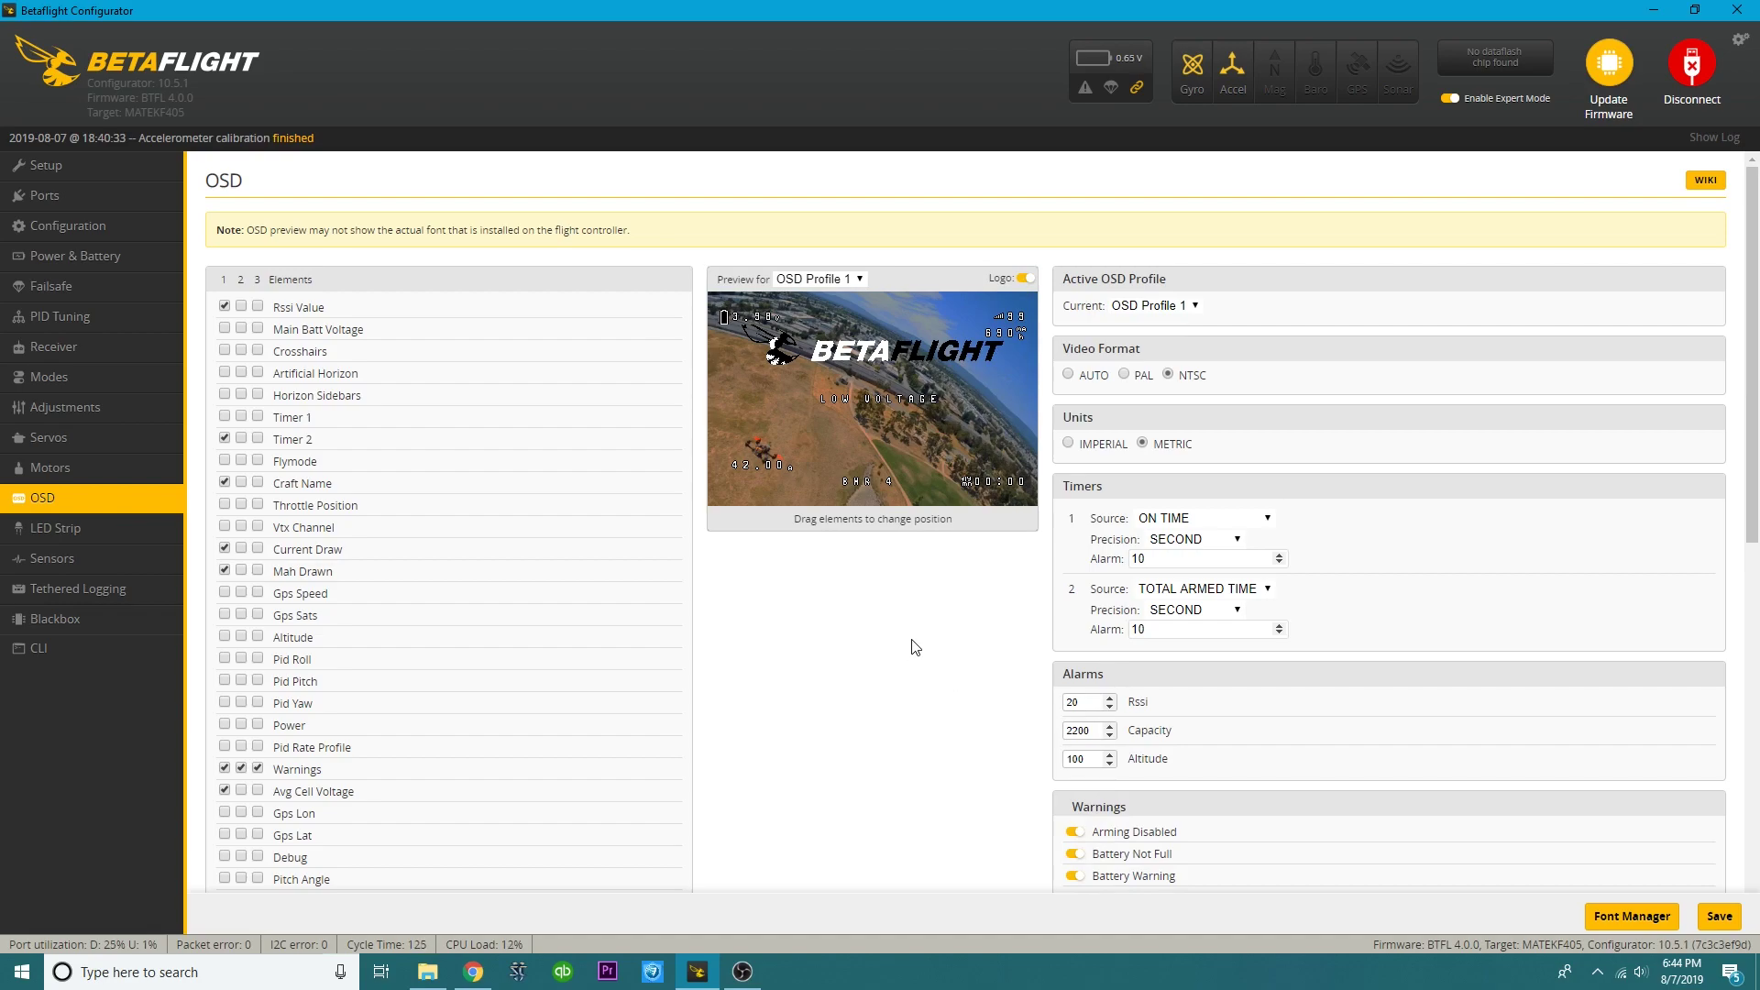
pyautogui.moveTo(741, 469)
pyautogui.mouseDown()
pyautogui.moveTo(750, 495)
pyautogui.moveTo(726, 475)
pyautogui.mouseUp()
# Examine the full list of OSD elements along with the alarms, warnings and post-flight statistics.
pyautogui.scroll(-2, 837, 720)
pyautogui.scroll(-5, 451, 667)
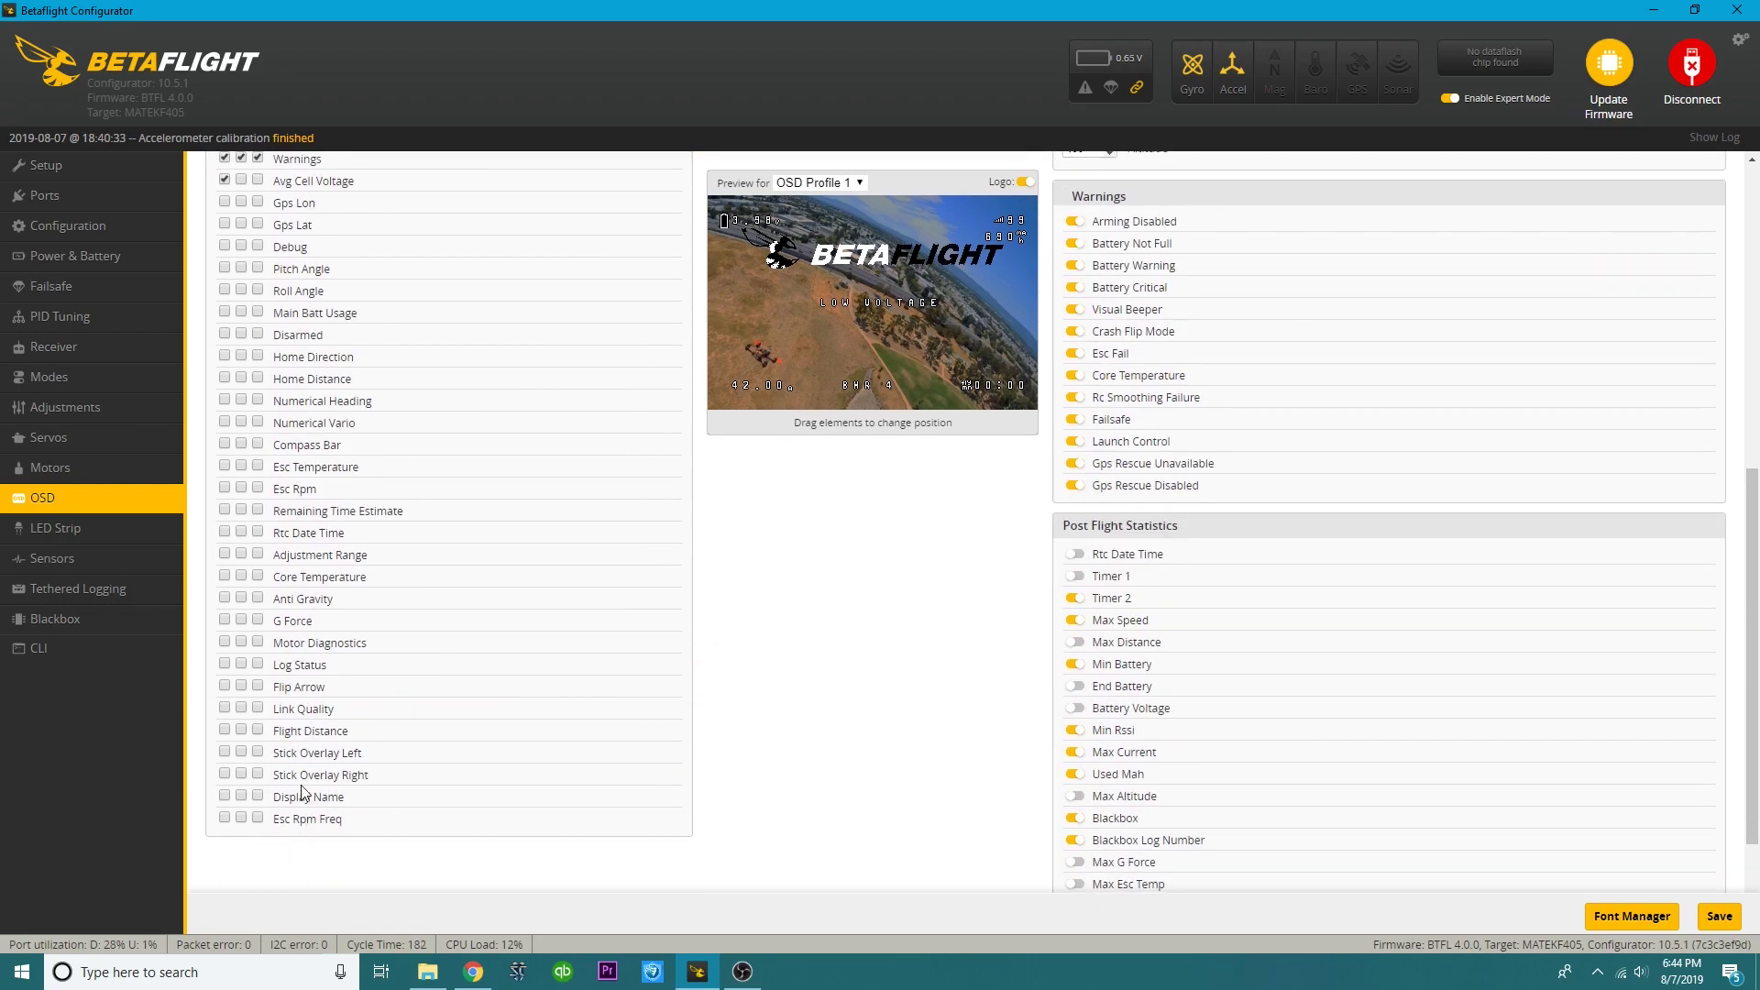
pyautogui.scroll(7, 305, 779)
pyautogui.scroll(-7, 363, 637)
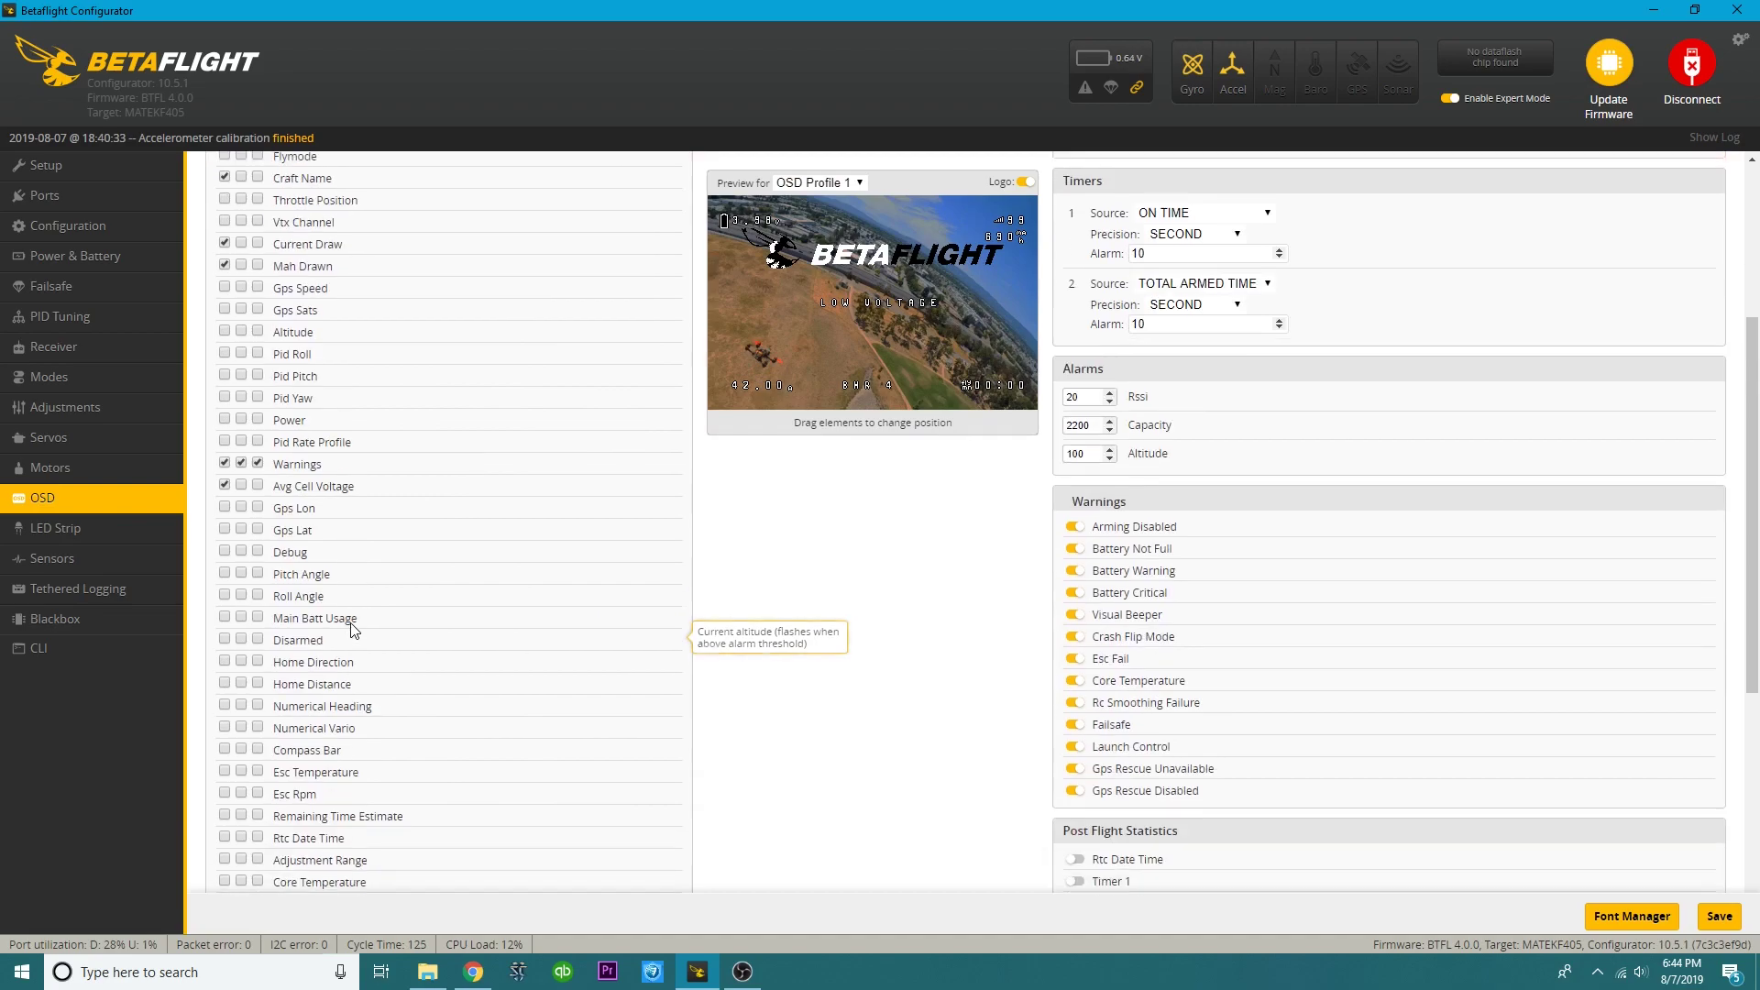
pyautogui.scroll(3, 348, 642)
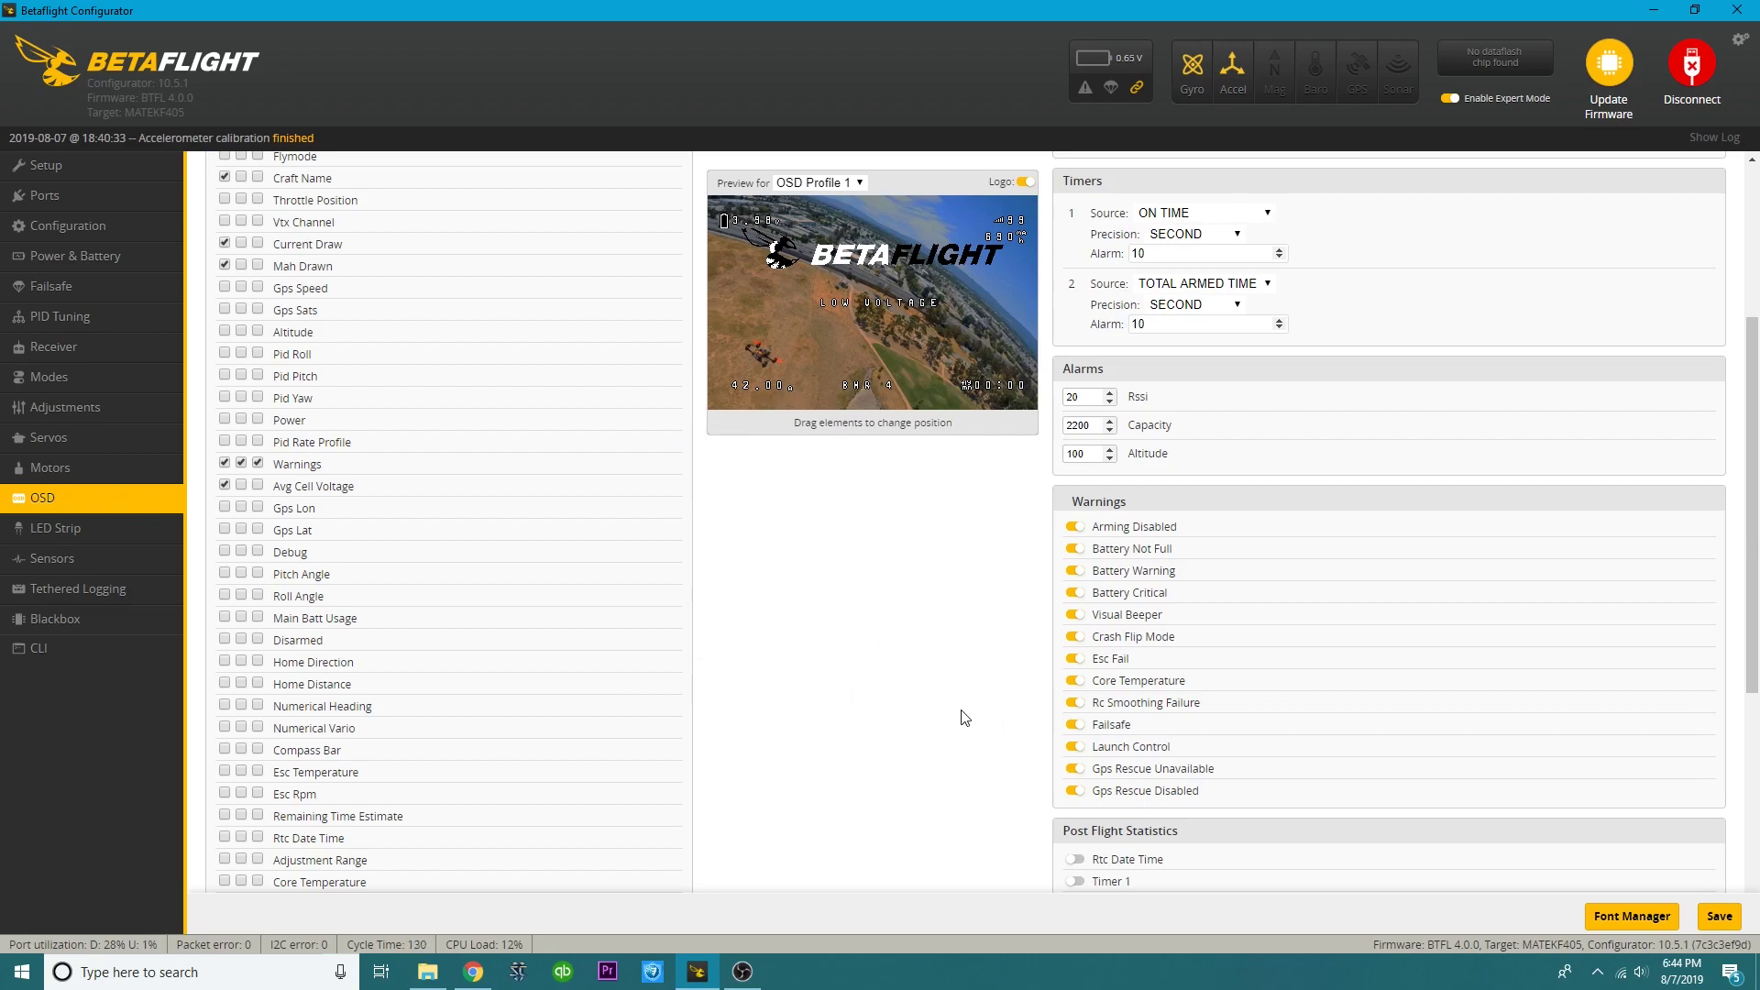
pyautogui.scroll(3, 1444, 798)
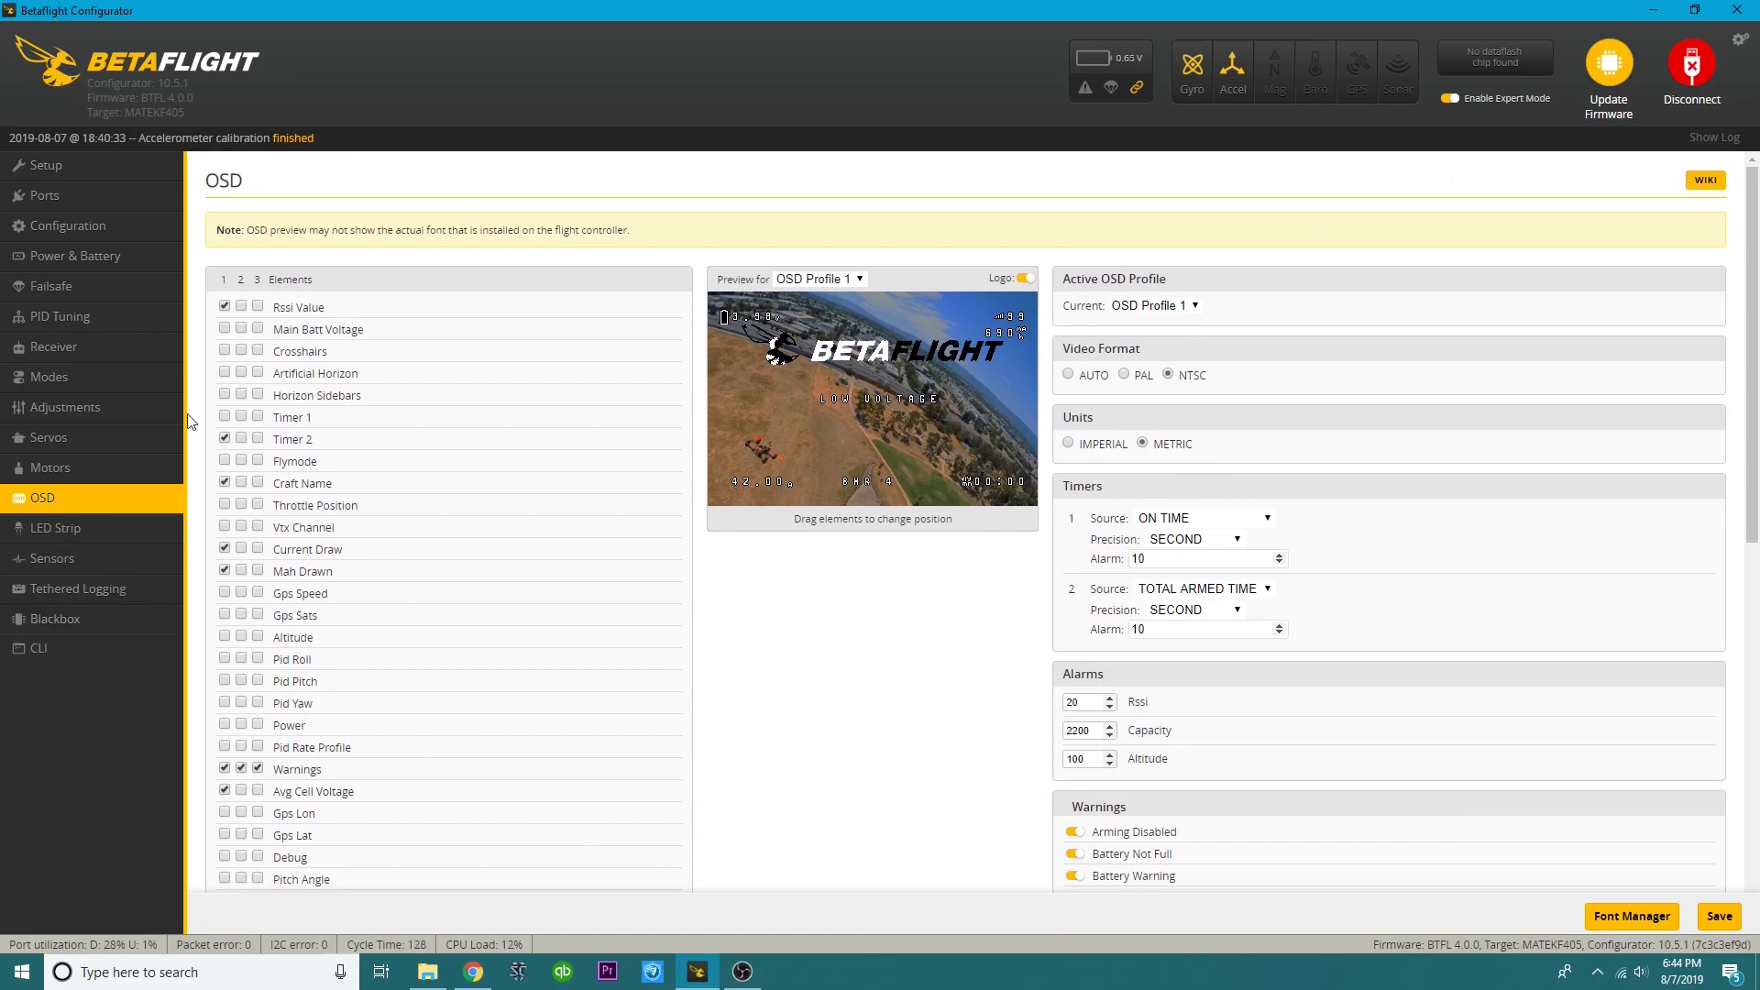
# In PID tuning, set roll's feedforward to 100, RC rate to 1.11, super rate to 0.75 and RC expo to 0.11.
pyautogui.click(96, 317)
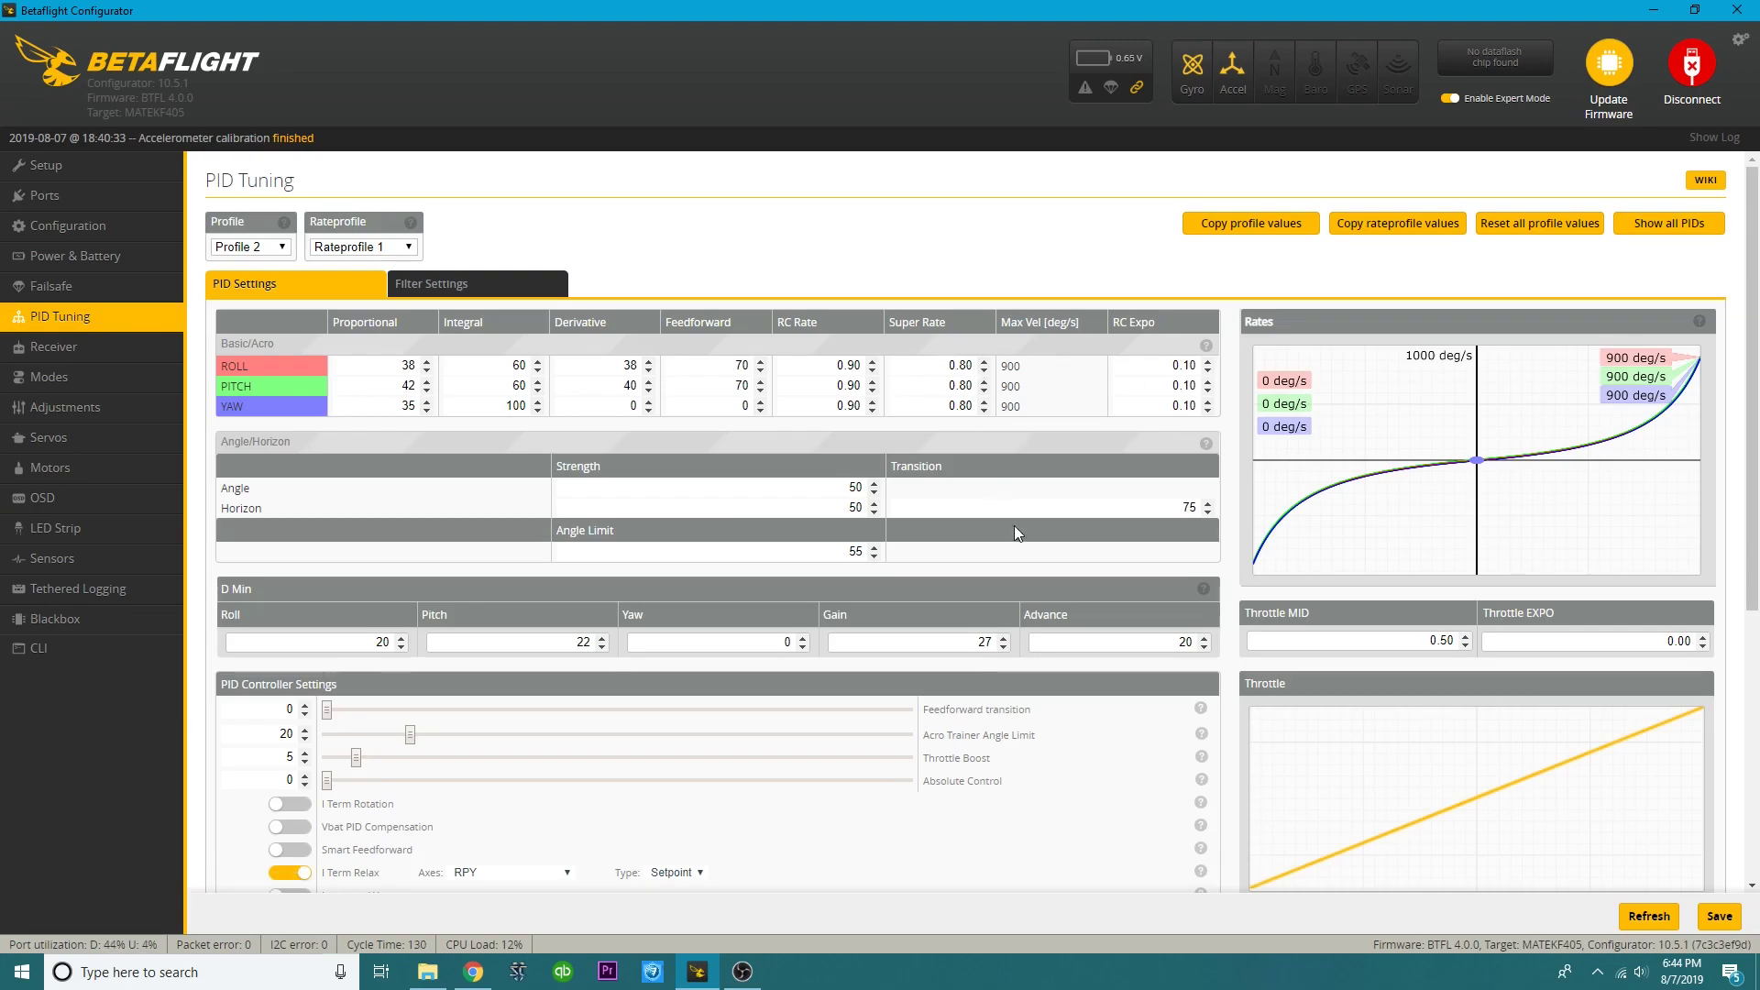
pyautogui.doubleClick(741, 366)
pyautogui.write('100')
pyautogui.press('Tab')
pyautogui.write('1.11')
pyautogui.press('Tab')
pyautogui.write('.75')
pyautogui.press('Tab')
pyautogui.write('.11')
pyautogui.press('Tab')
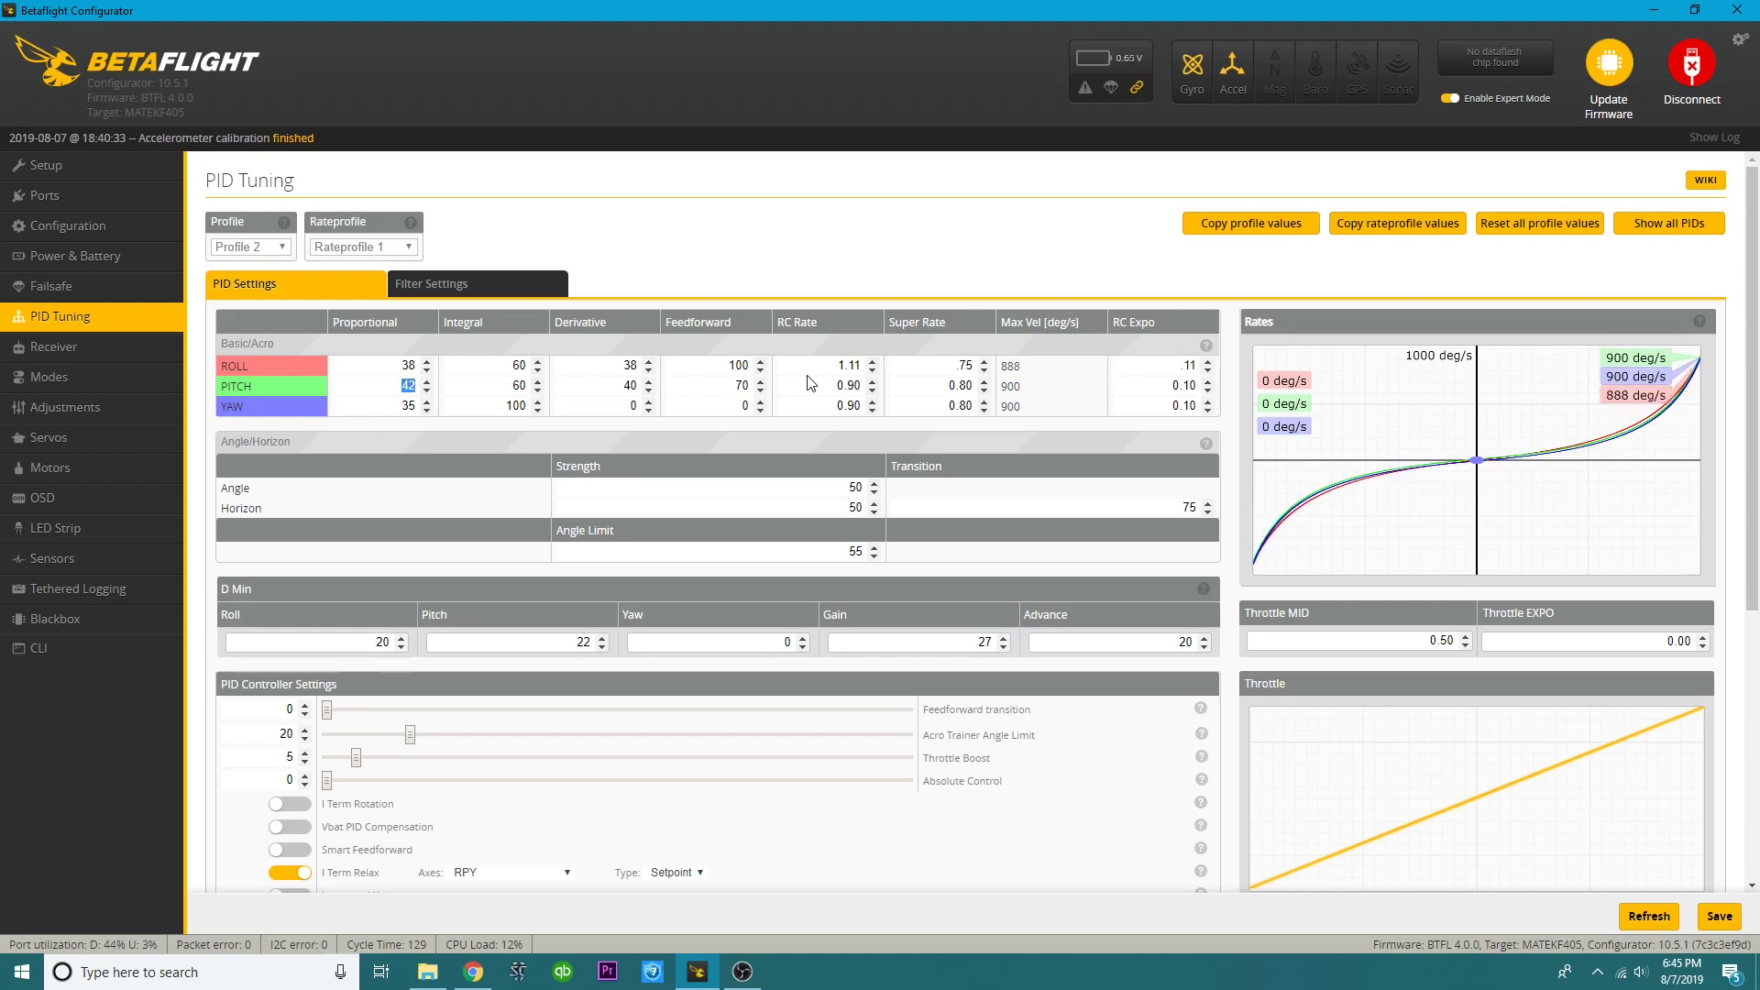
# Set pitch's feedforward to 100, RC rate to 1.11, super rate to 0.75 and RC expo to 0.11.
pyautogui.scroll(-3, 951, 564)
pyautogui.scroll(3, 952, 563)
pyautogui.click(718, 384)
pyautogui.doubleClick(719, 384)
pyautogui.write('11')
pyautogui.press('Tab')
pyautogui.write('1.11')
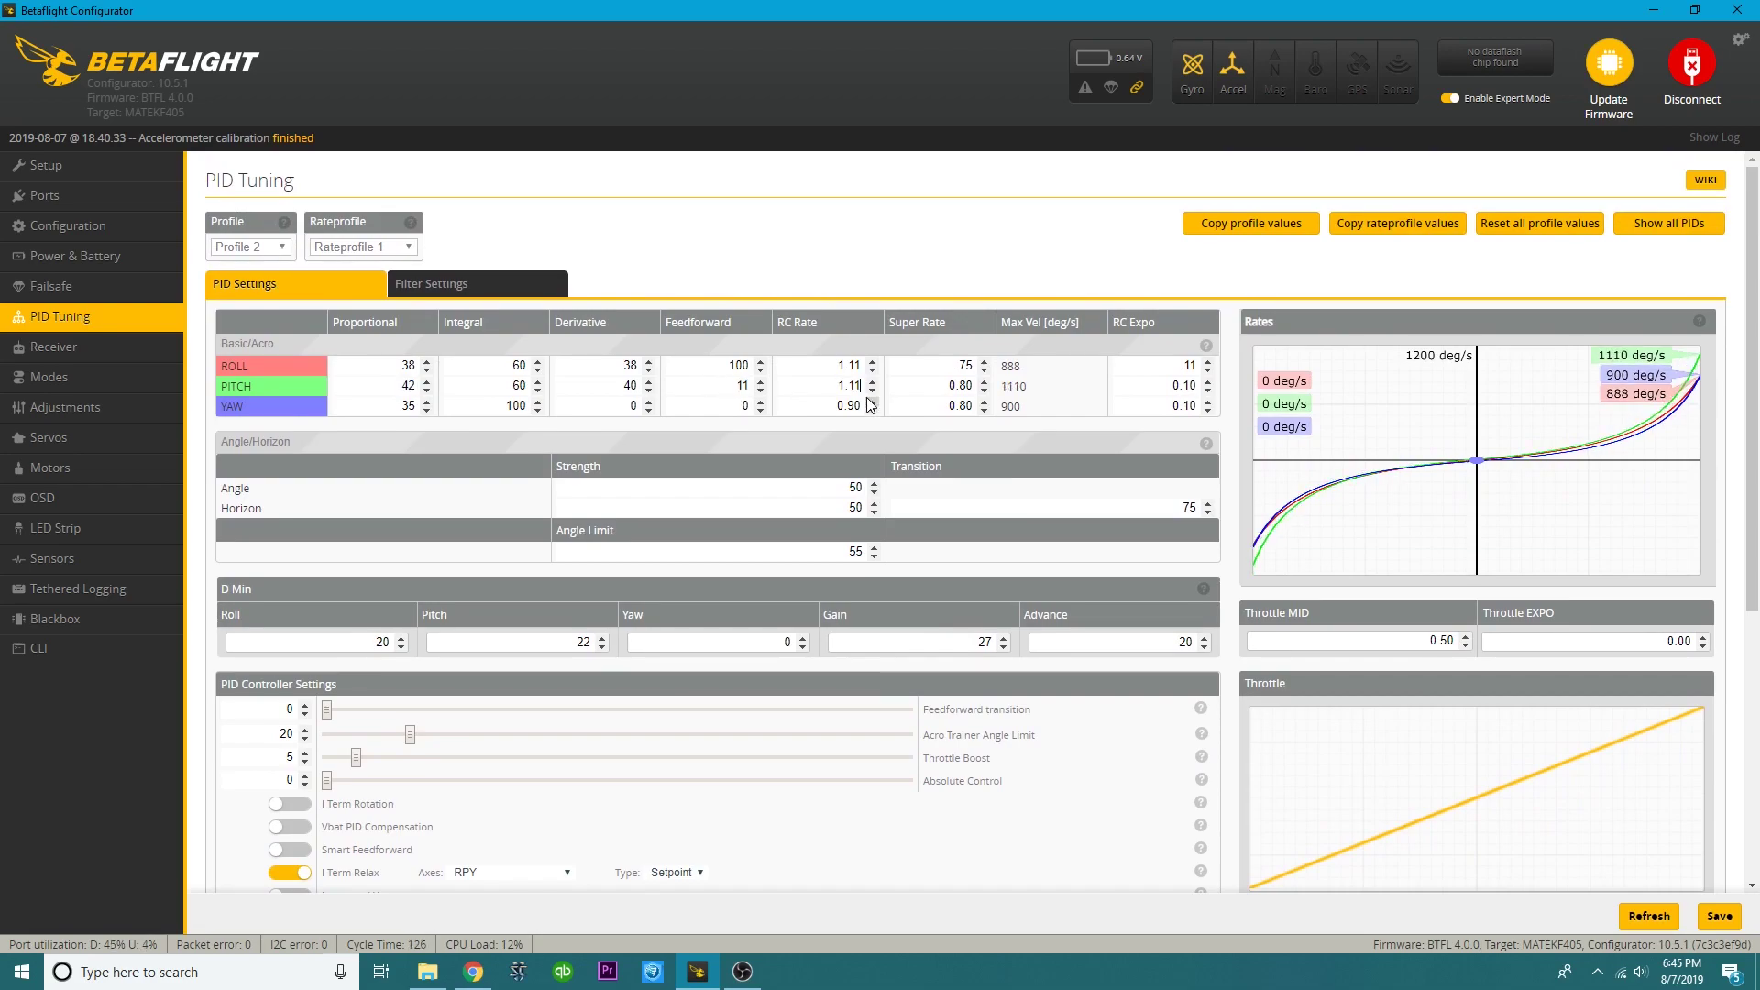
pyautogui.press('Tab')
pyautogui.hotkey('shift', 'Tab')
pyautogui.hotkey('shift', 'Tab')
pyautogui.write('100')
pyautogui.press('Tab')
pyautogui.press('Tab')
pyautogui.write('.75')
pyautogui.press('Tab')
pyautogui.press('Up')
pyautogui.press('Tab')
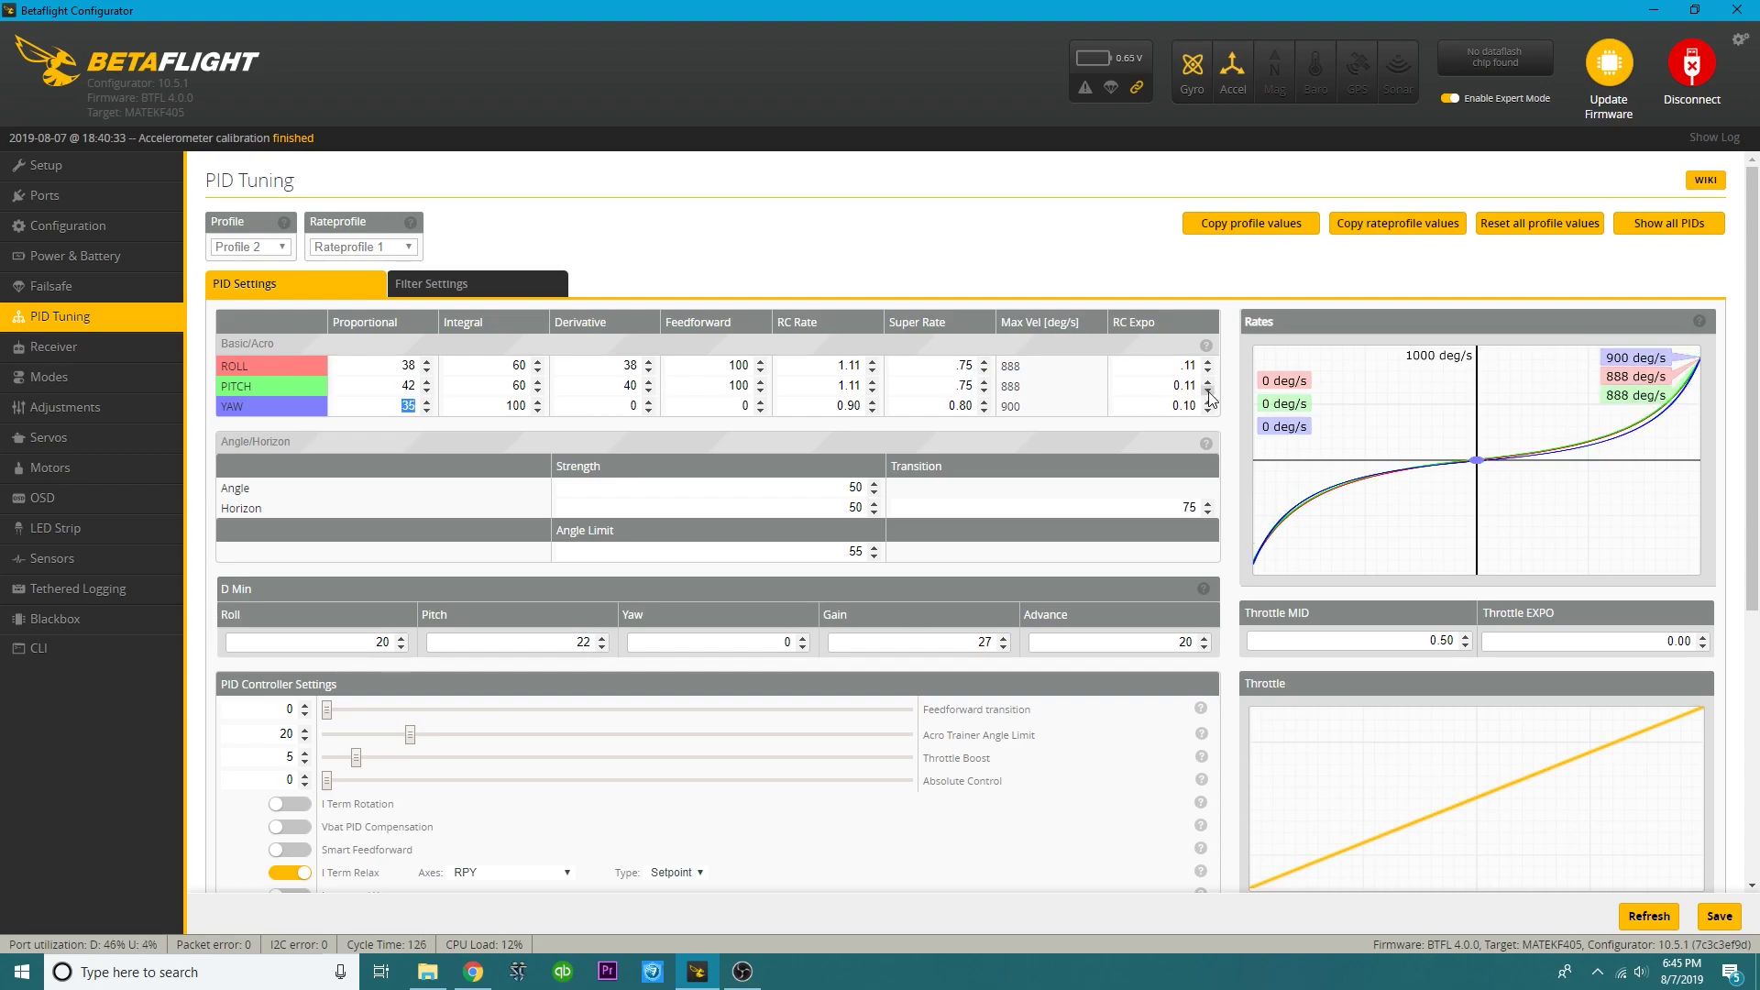
# Set yaw's feedforward to 100, RC rate to 1.11, super rate to 0.75 and RC expo to 0.11, and disconnect the flight controller.
pyautogui.click(826, 404)
pyautogui.write('1.11')
pyautogui.press('Tab')
pyautogui.write('.75')
pyautogui.press('Tab')
pyautogui.write('.11')
pyautogui.press('Tab')
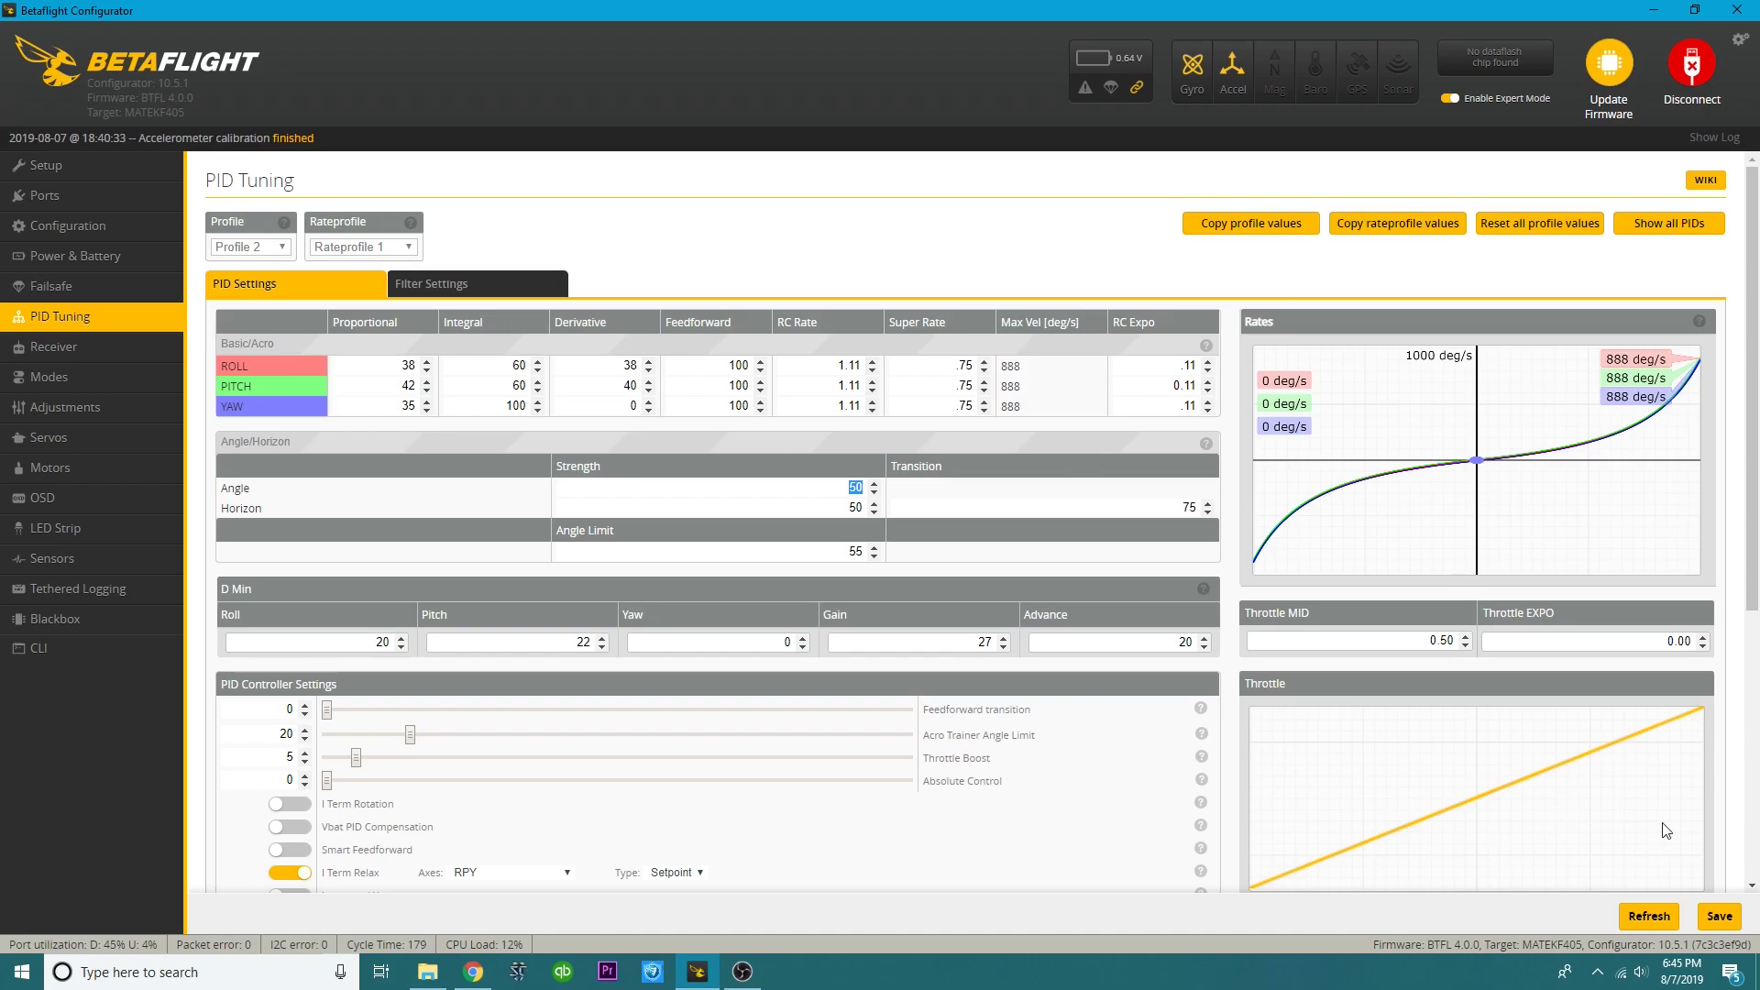
pyautogui.click(1693, 62)
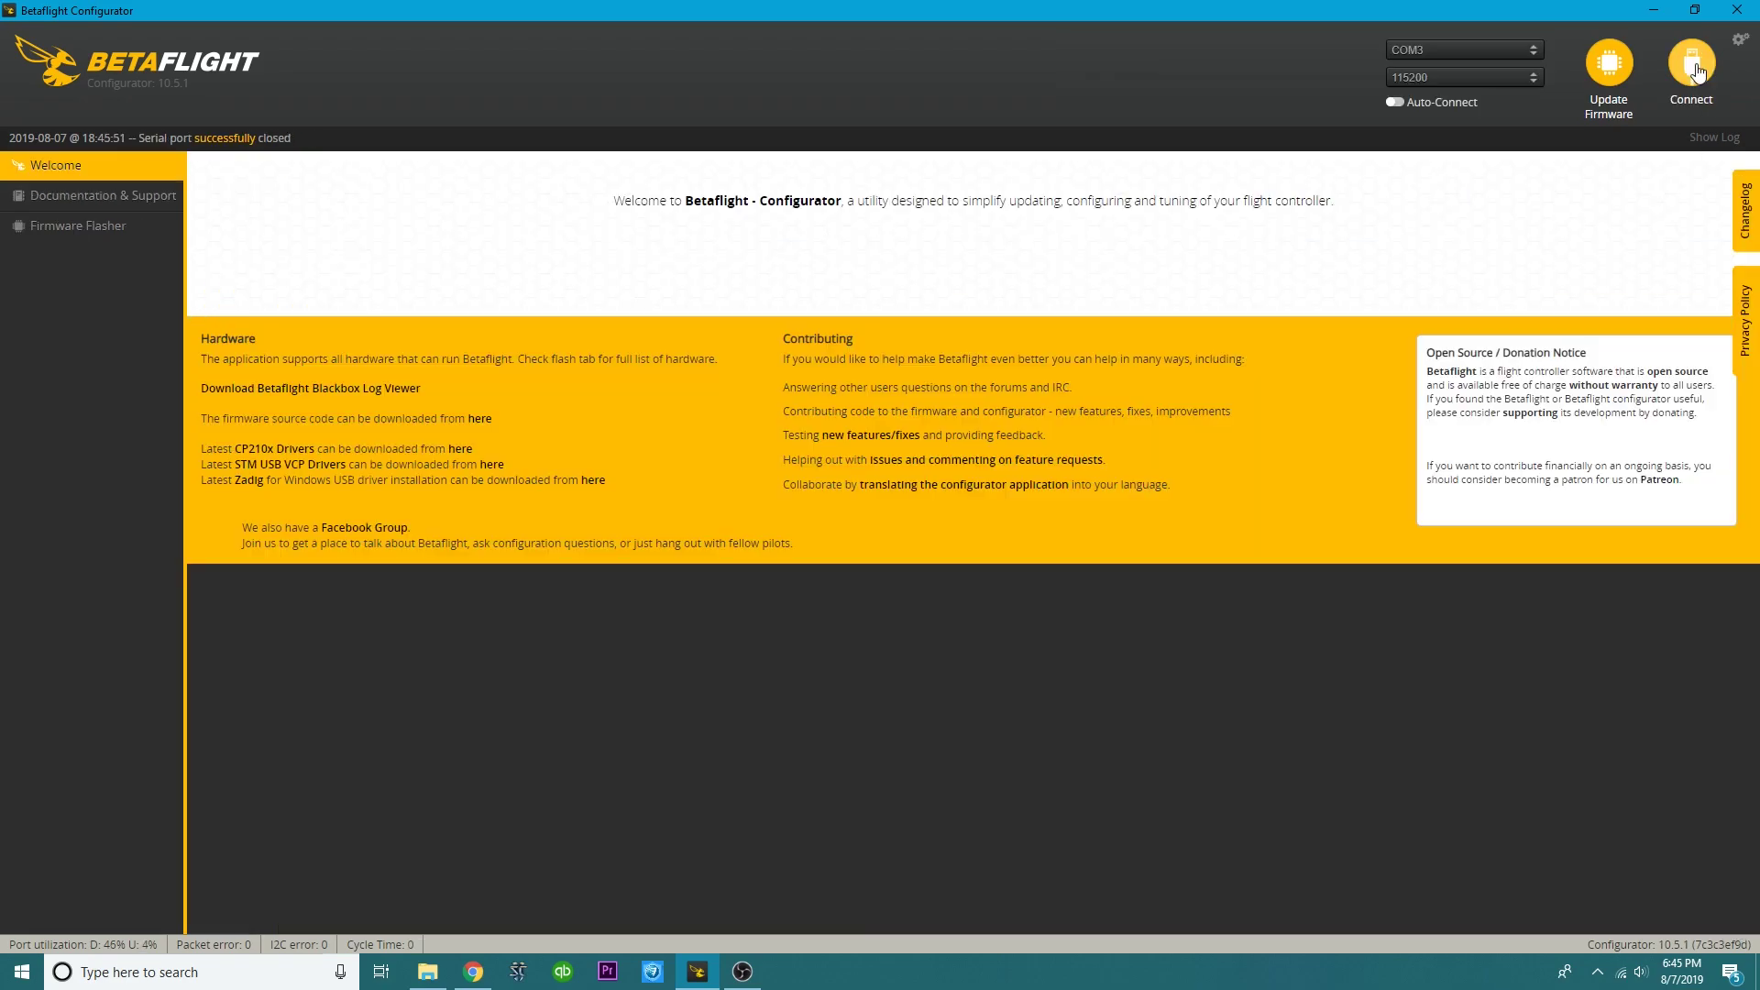